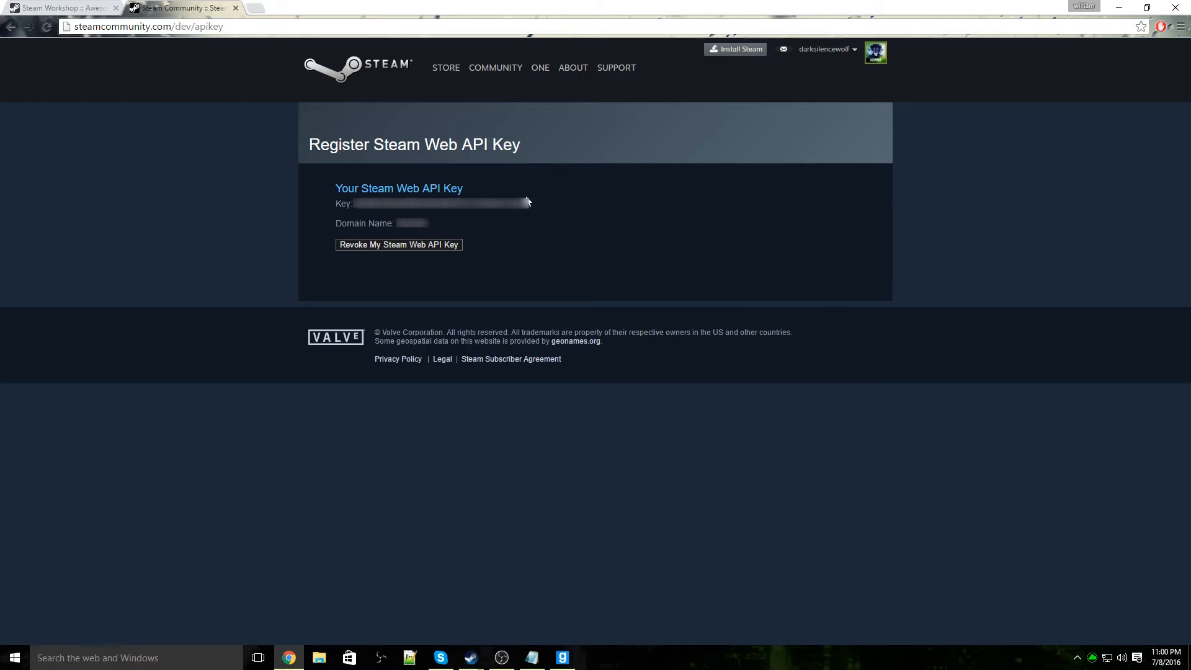
Copy the Steam Web API key from the registration page and minimize the browser
left_click_drag(529, 204, 352, 204)
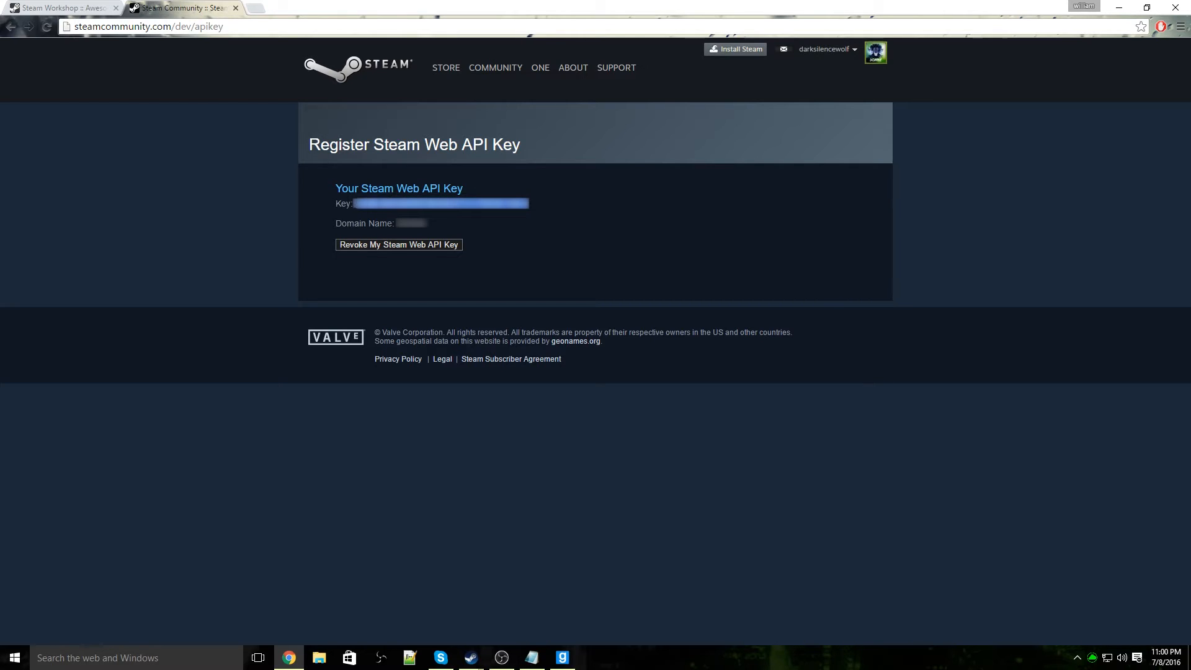
right_click(365, 201)
left_click(395, 208)
left_click(1120, 11)
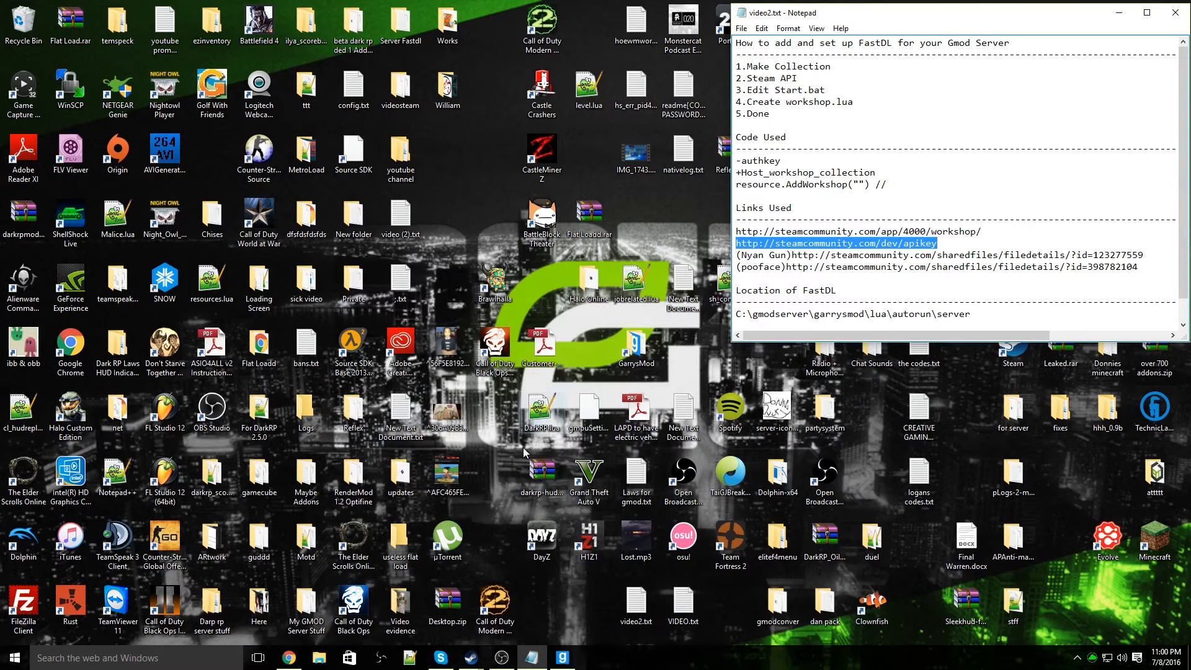
Open start.bat from the C:\gmodserver folder for editing in Notepad++
left_click(324, 663)
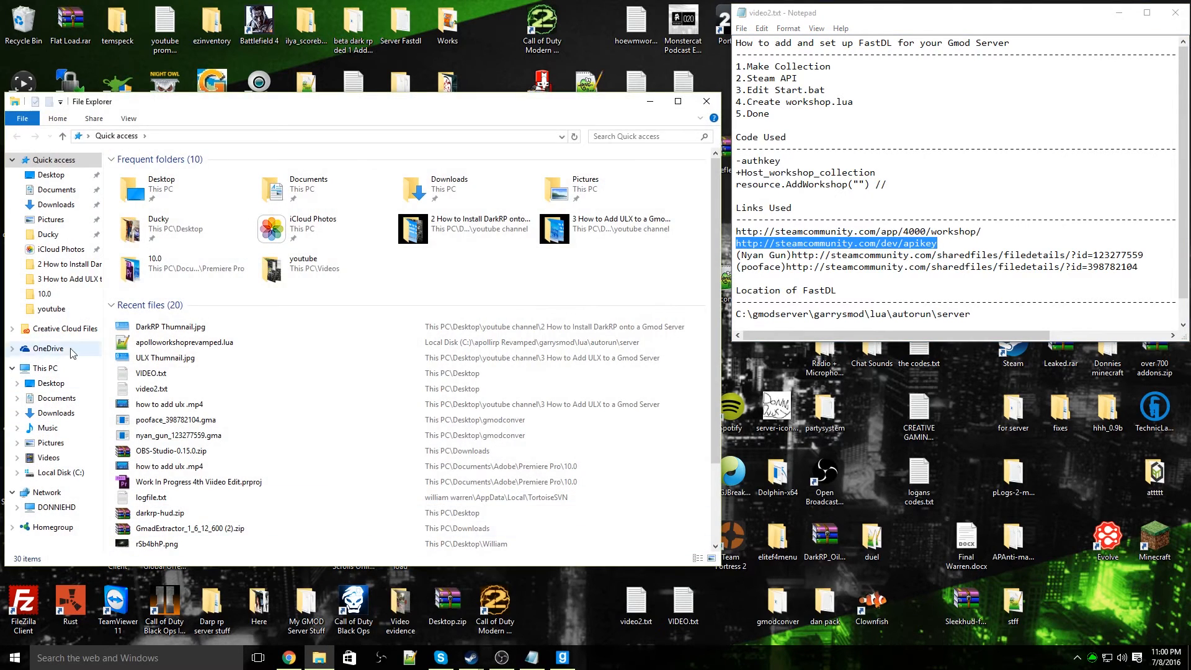
left_click(60, 472)
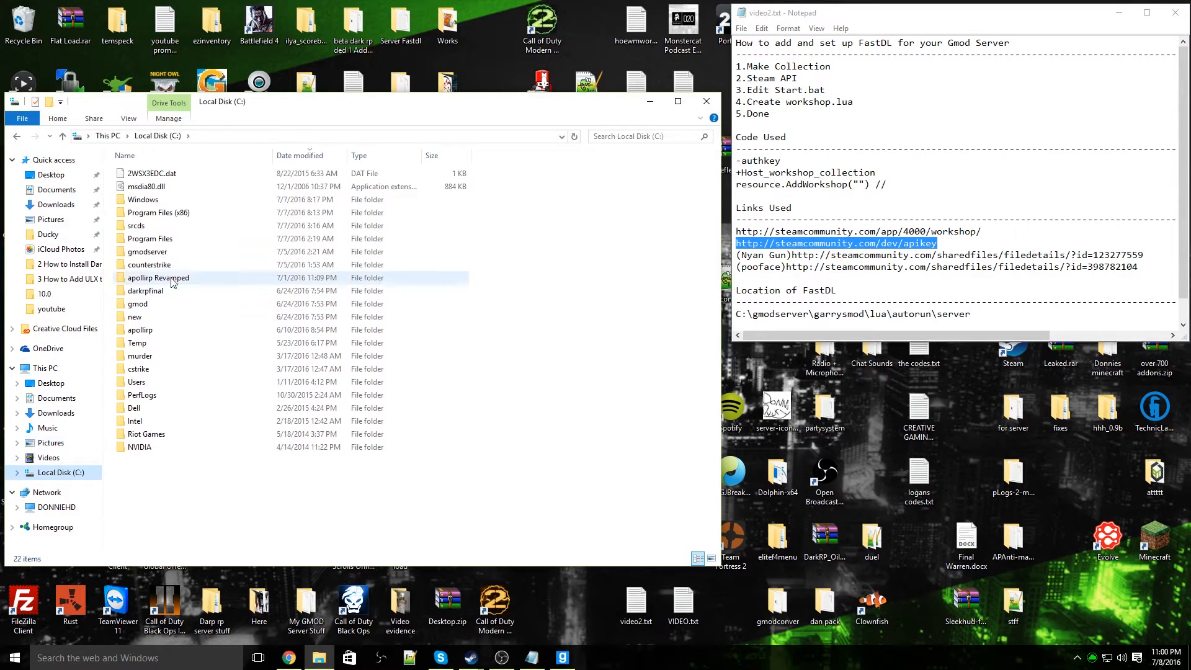
double_click(149, 251)
left_click(164, 265)
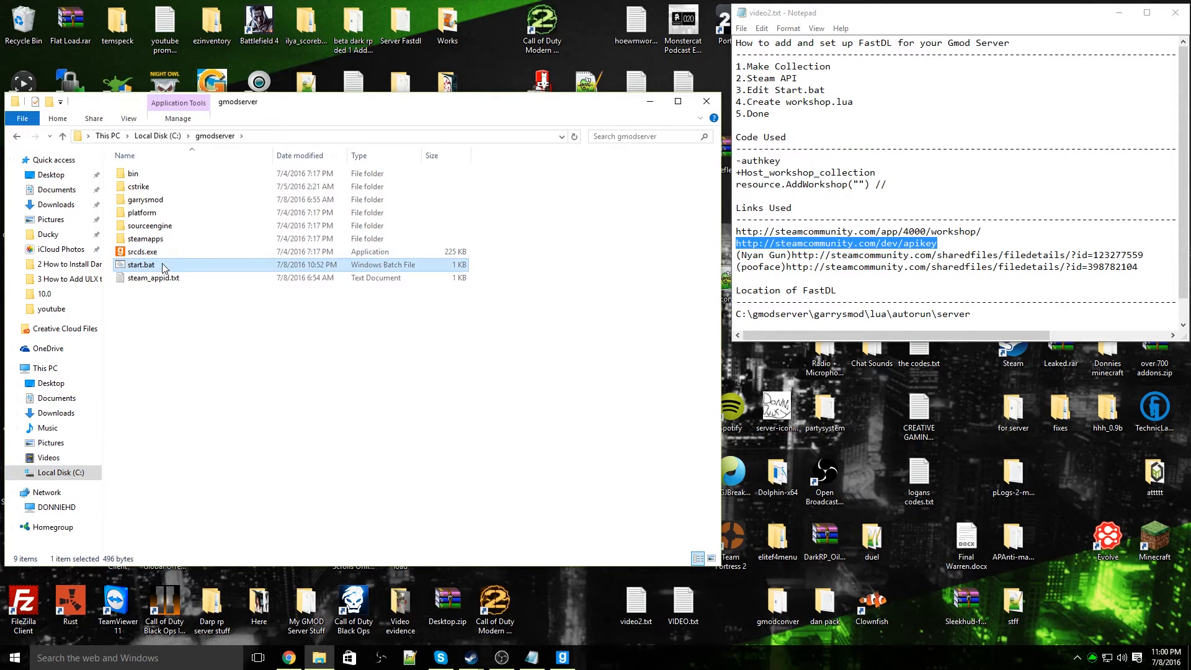
right_click(164, 268)
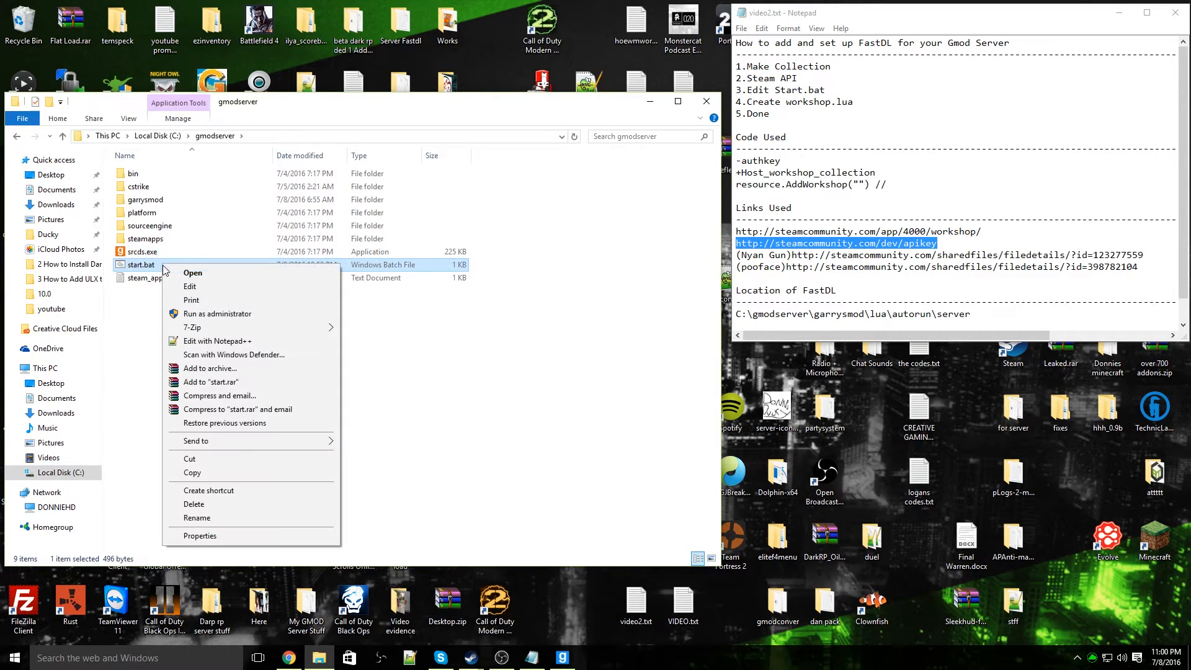
left_click(230, 342)
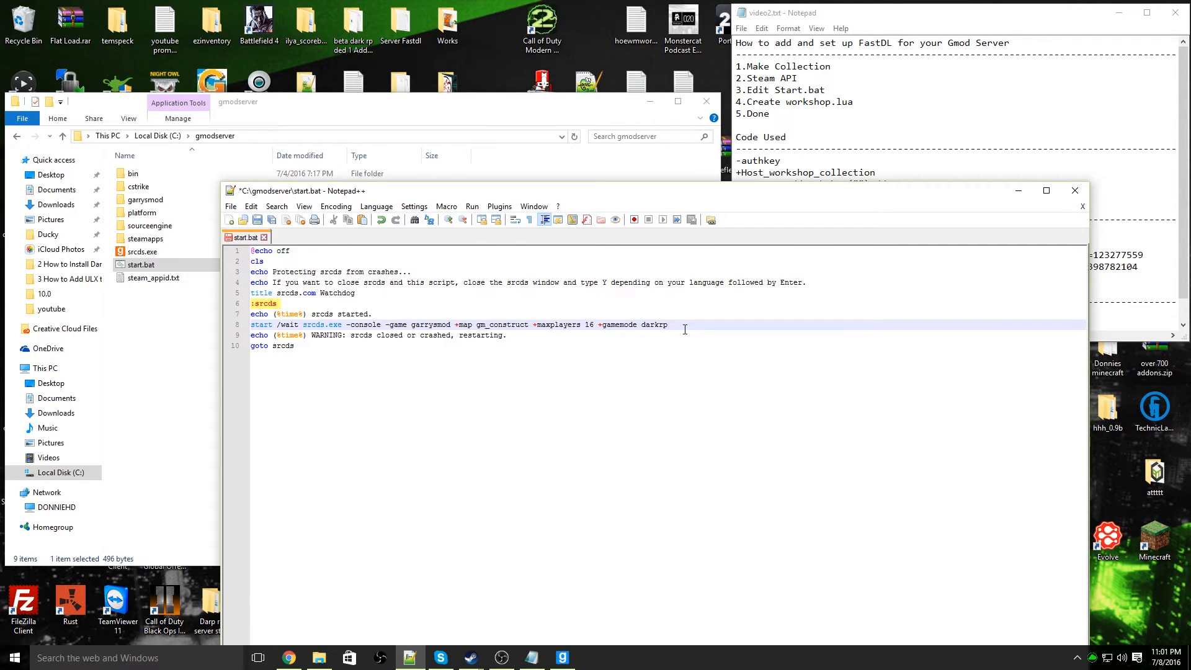
Append -authkey followed by the copied Steam Web API key to the srcds.exe launch line after +gamemode darkrp
type("-")
key("BackSpace")
type("-auth")
key("BackSpace")
type("key")
key("ctrl+v")
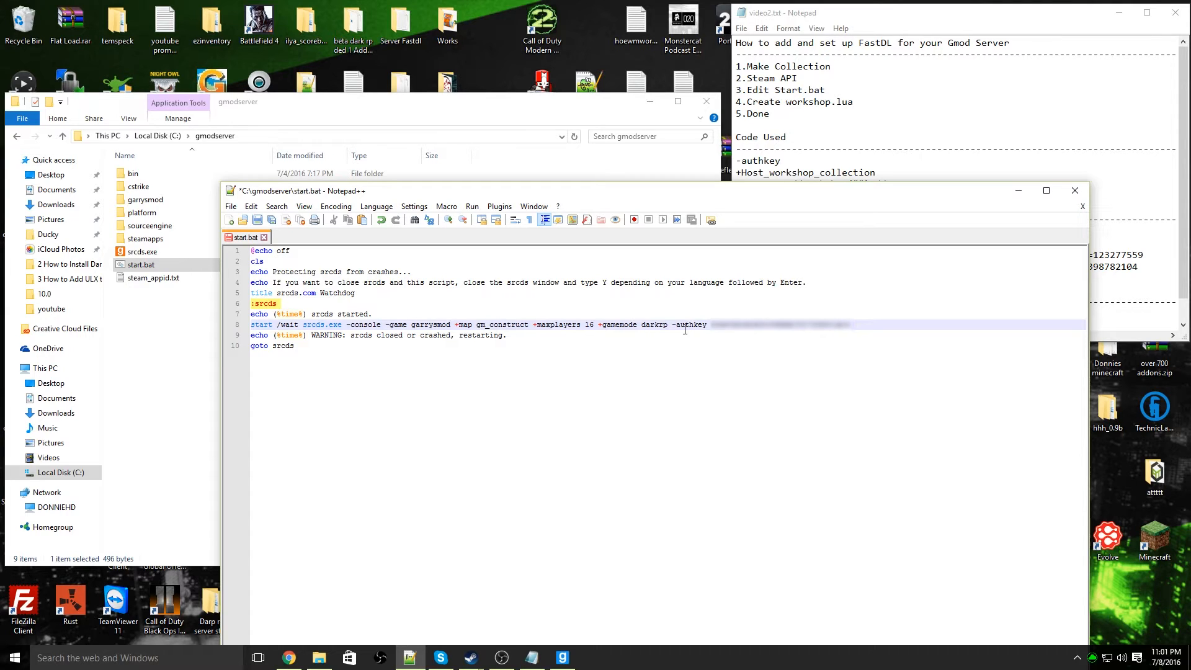
Append the +Host_workshop_collection parameter to the end of the srcds.exe launch line
type("Host_workshop_collection")
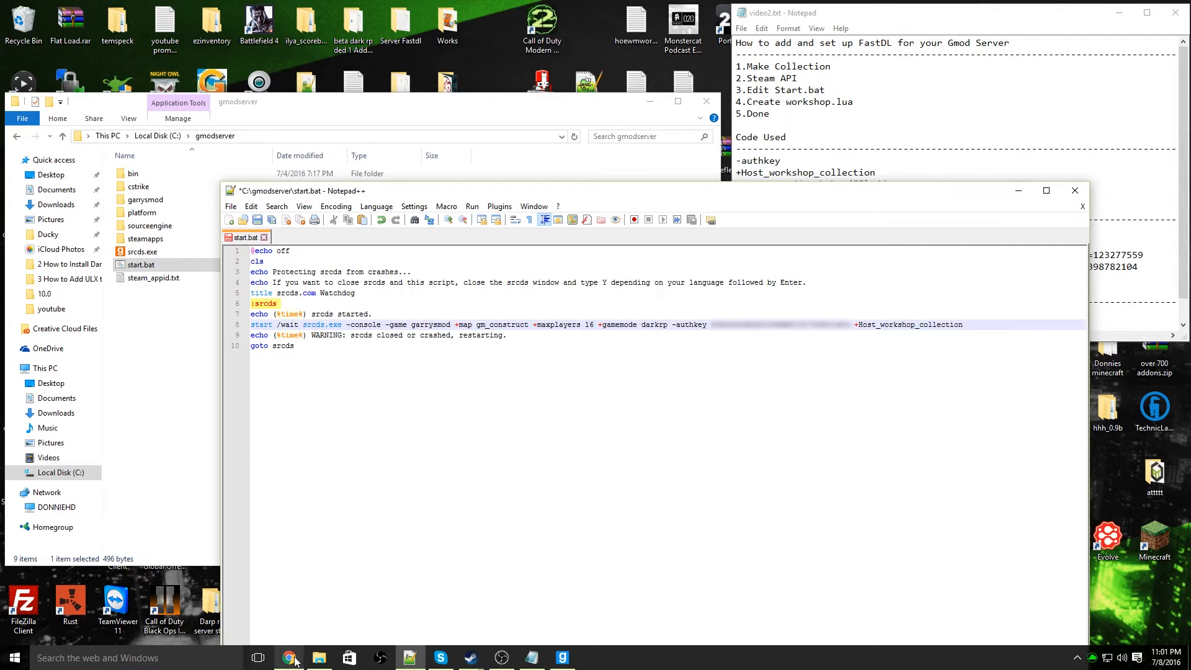
Copy the collection ID from the web address of the Awesome gmod server workshop page in Chrome, and minimize the browser
mouse_move(289, 657)
left_click(292, 576)
left_click(68, 8)
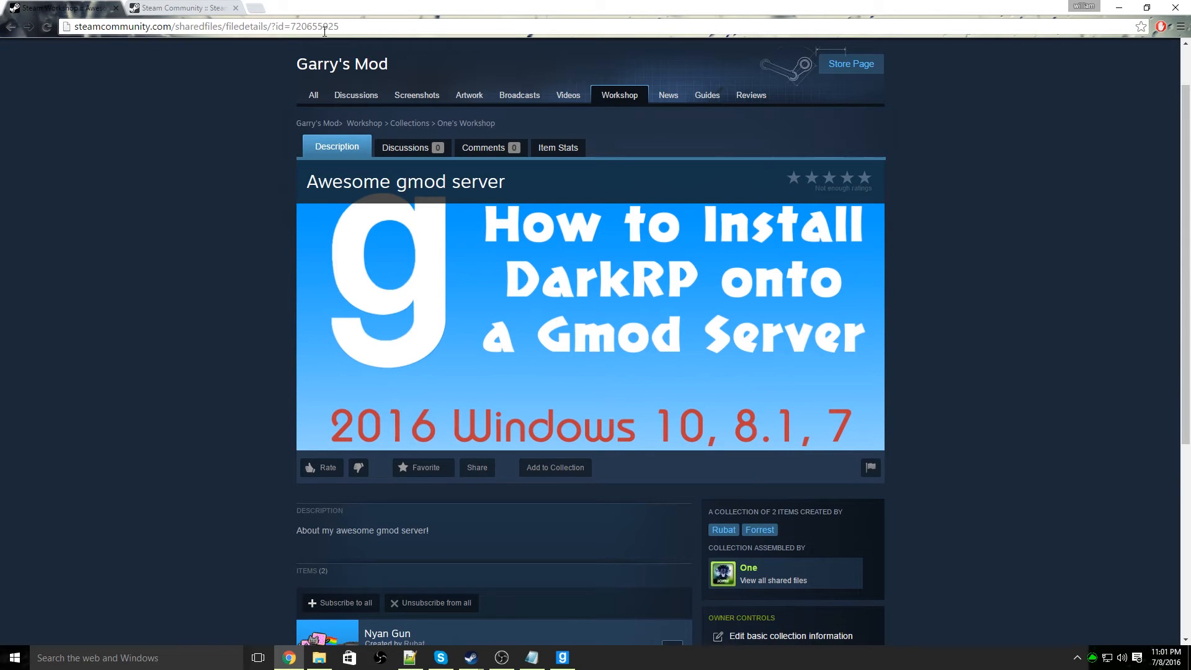
double_click(317, 26)
right_click(317, 24)
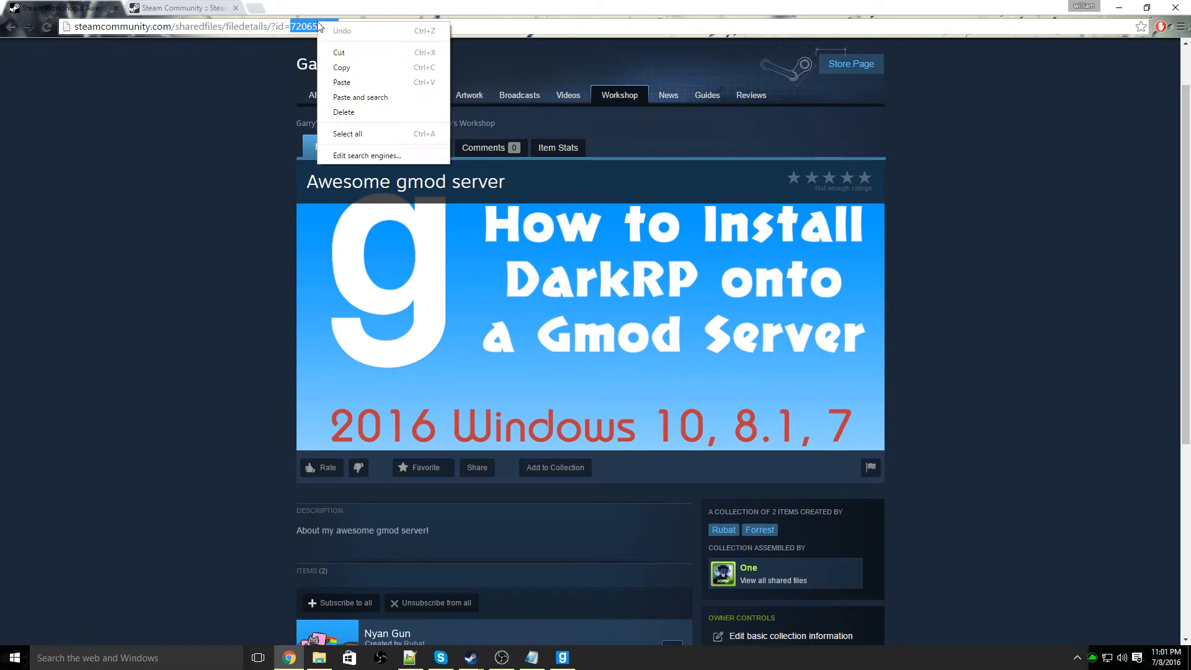
left_click(337, 72)
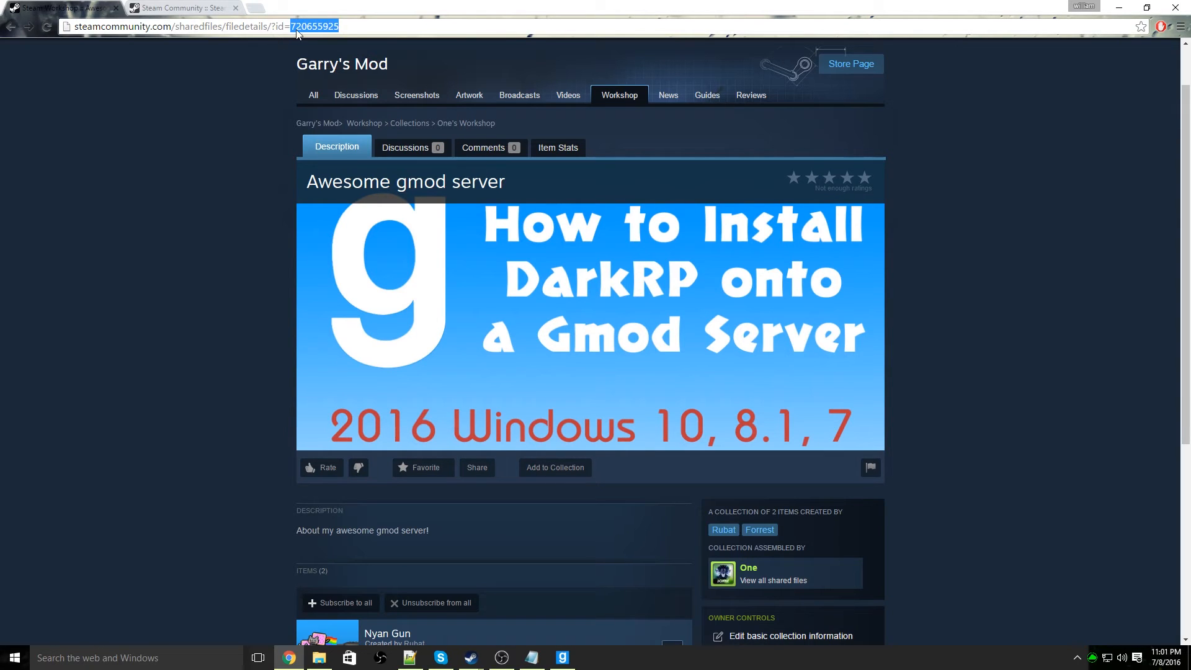
left_click(1118, 7)
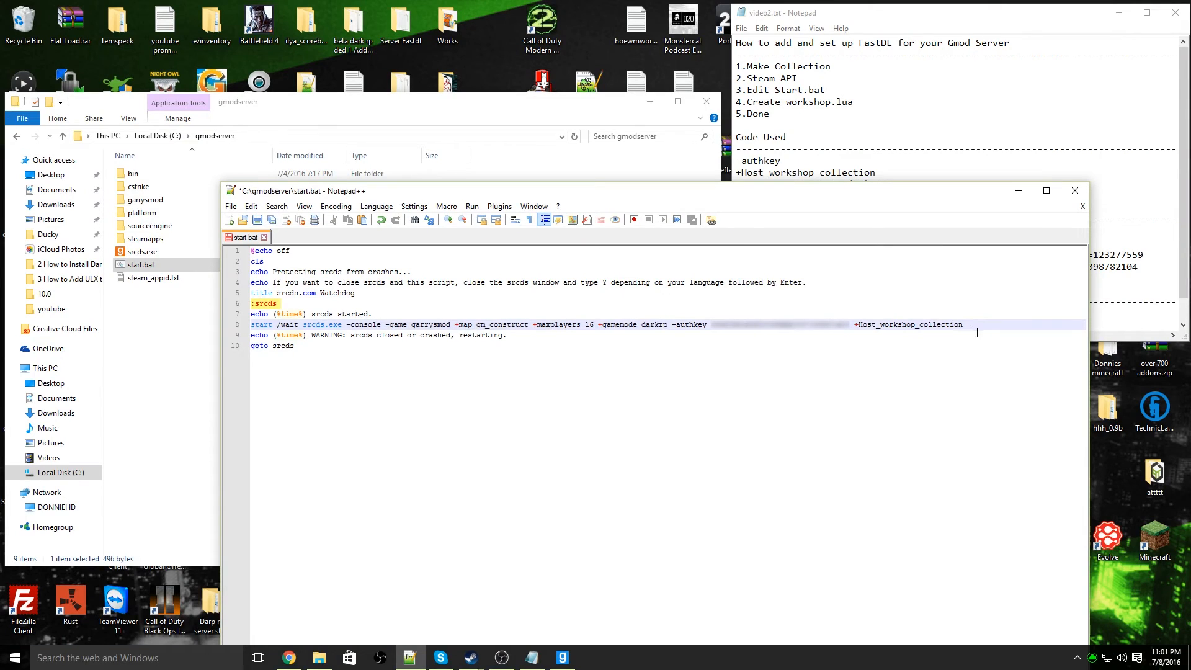
Add the collection ID 720655925 after +Host_workshop_collection, save and close start.bat, and minimize the editor
key("ctrl+v")
left_click(257, 222)
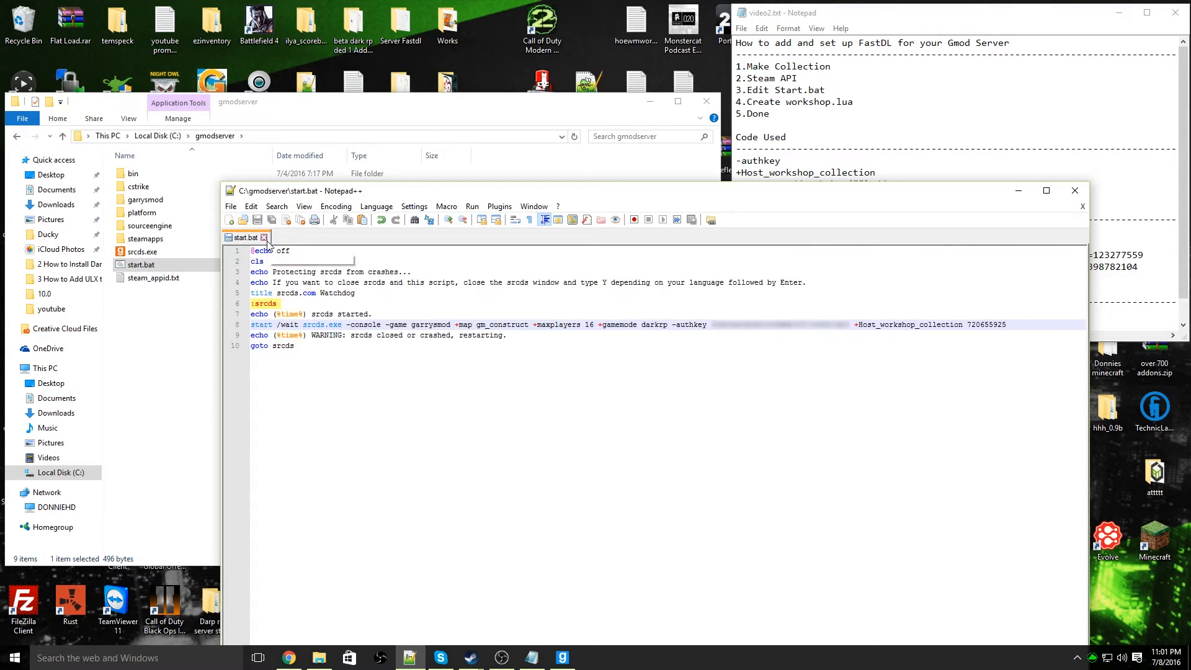
left_click(262, 238)
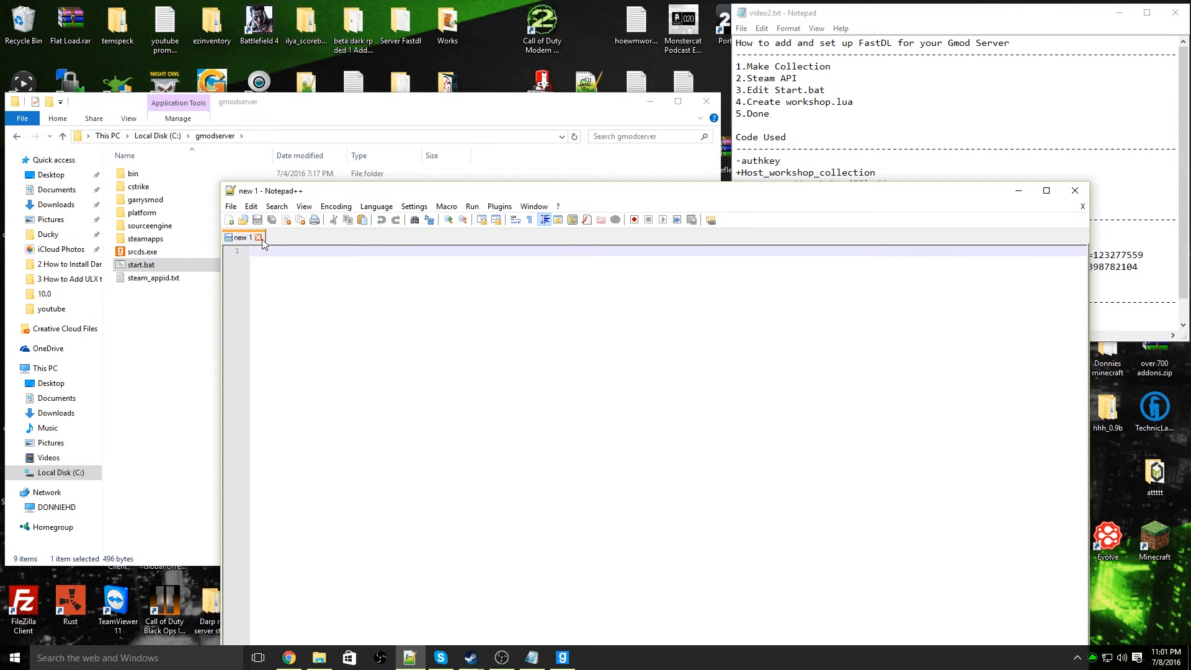
left_click(1018, 191)
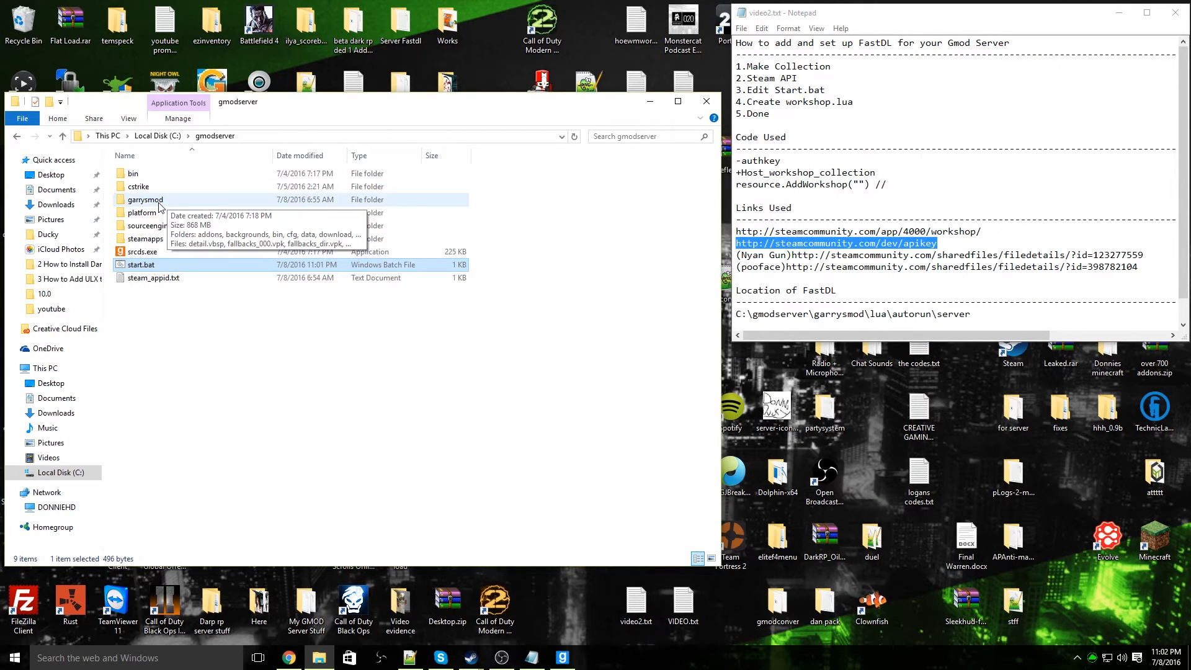
Go to the garrysmod\lua\autorun\server folder inside gmodserver
double_click(148, 200)
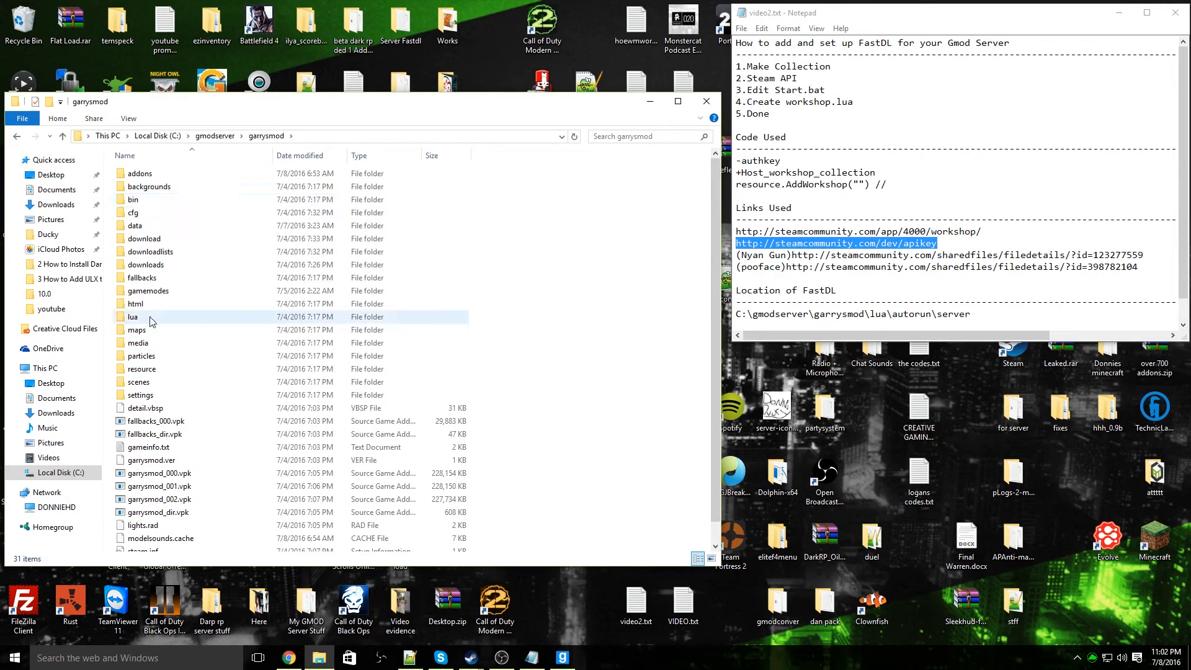
double_click(149, 318)
left_click(148, 177)
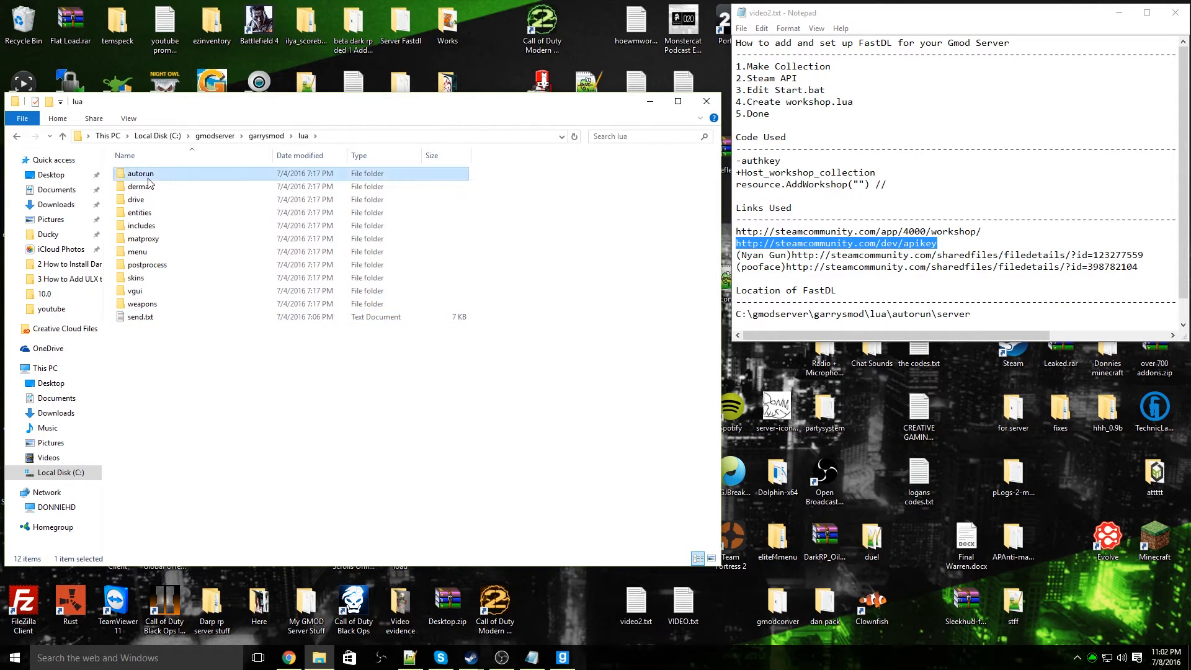
double_click(148, 178)
double_click(149, 200)
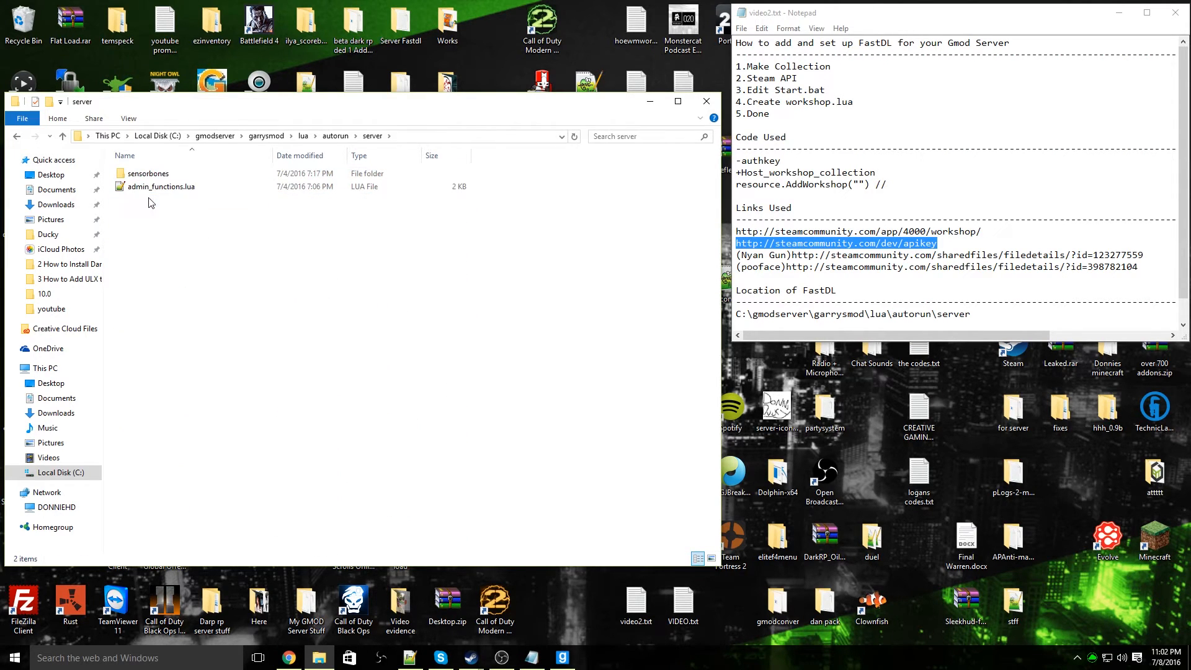
Create a new text document named workshop.txt in the server folder
right_click(181, 221)
mouse_move(246, 370)
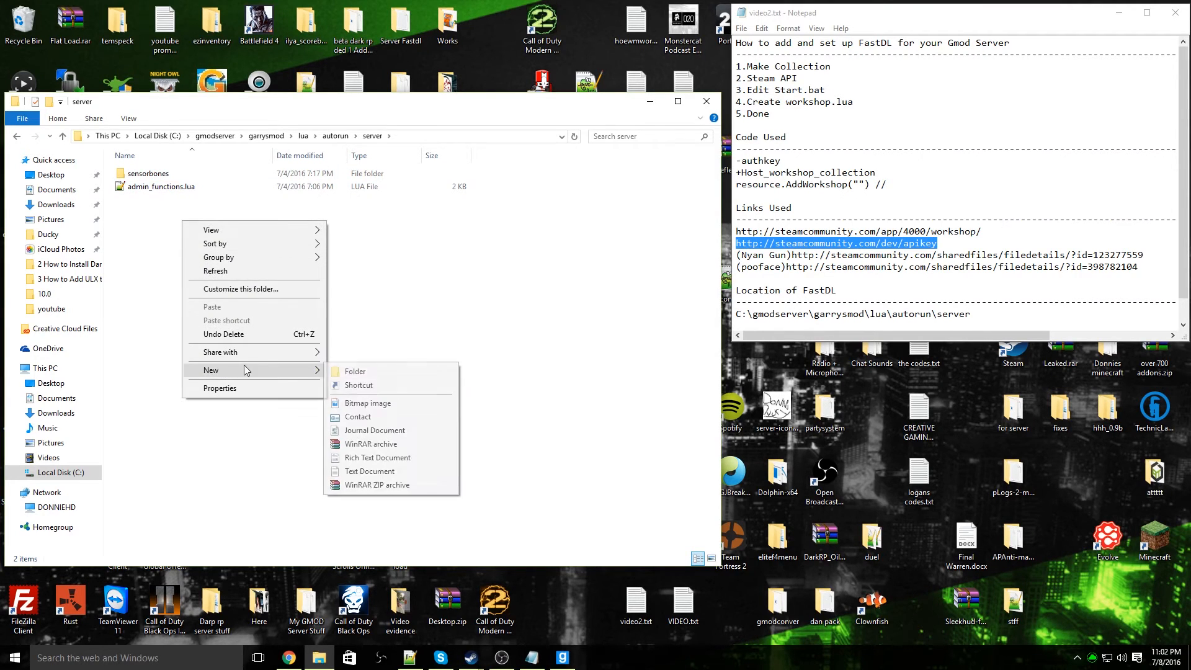
left_click(369, 471)
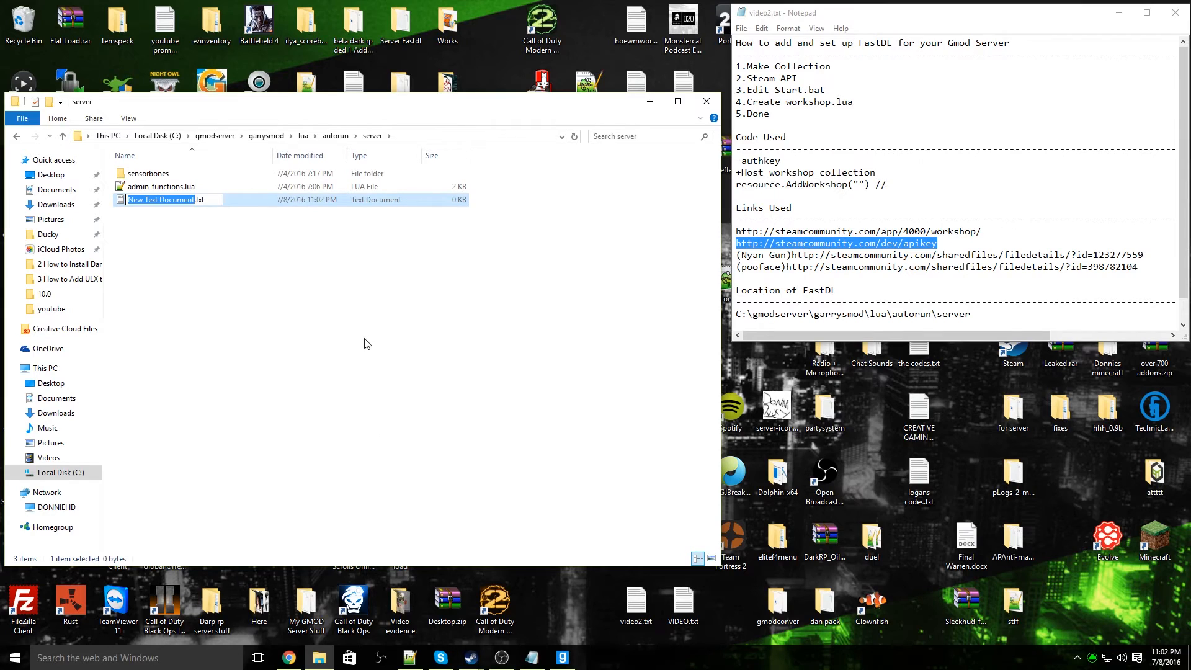
type("worksho")
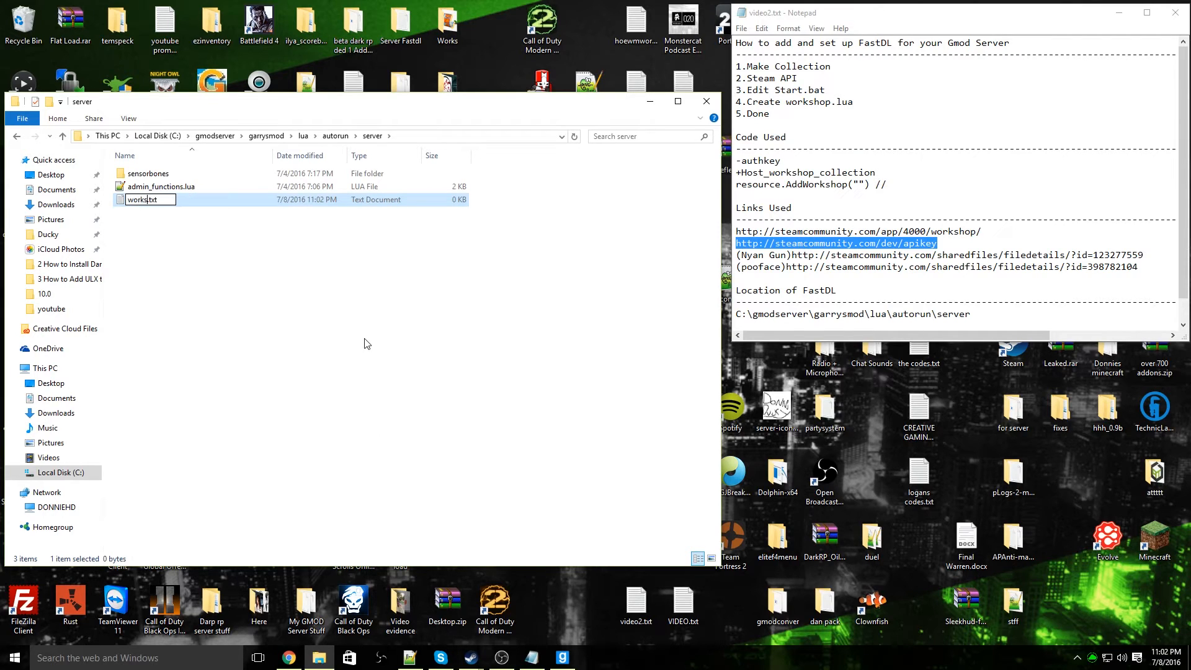
type("p")
left_click(368, 343)
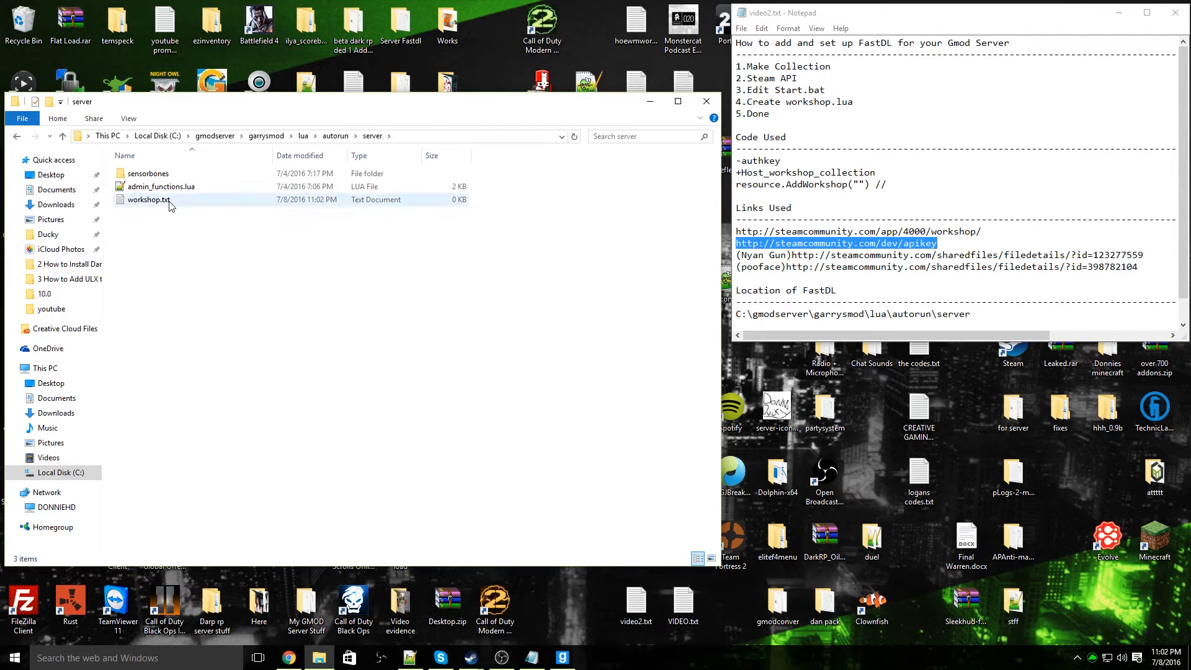
Switch the display of file name extensions off and back on
left_click(128, 120)
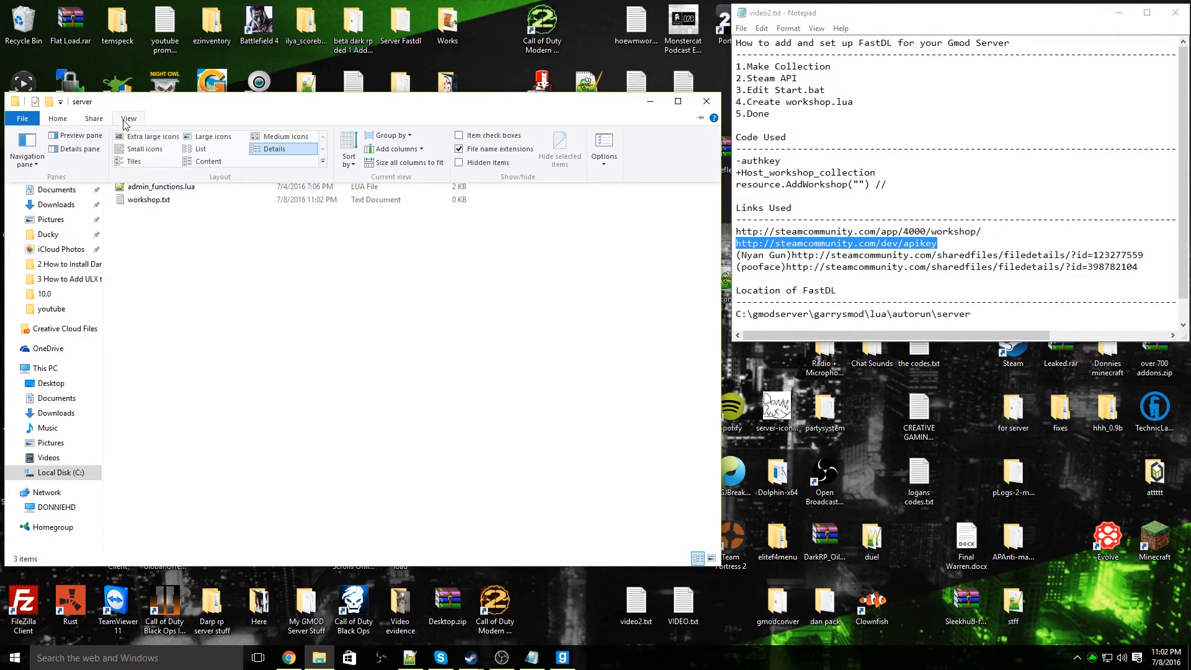
left_click(476, 150)
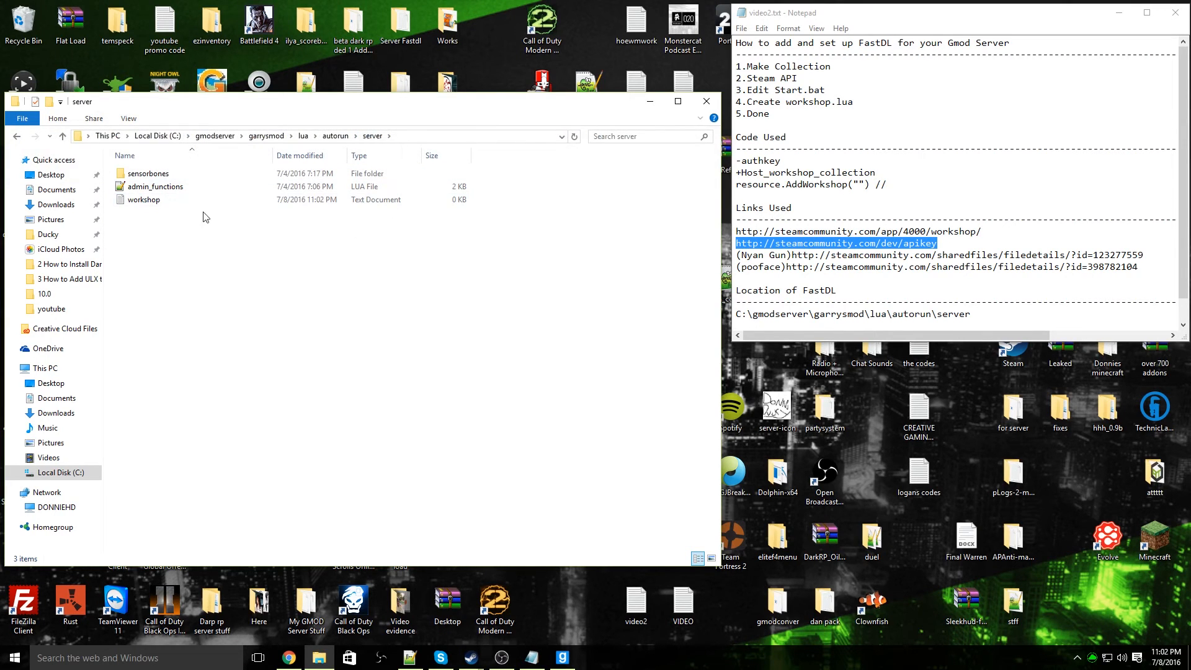
left_click(175, 201)
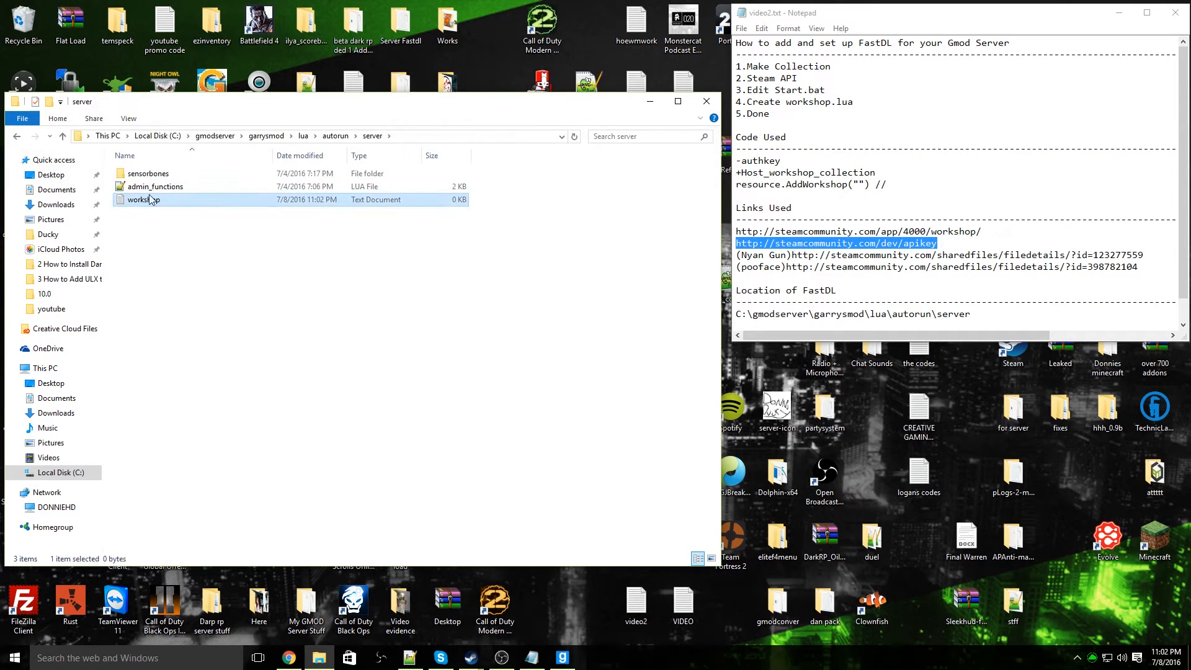
left_click(127, 119)
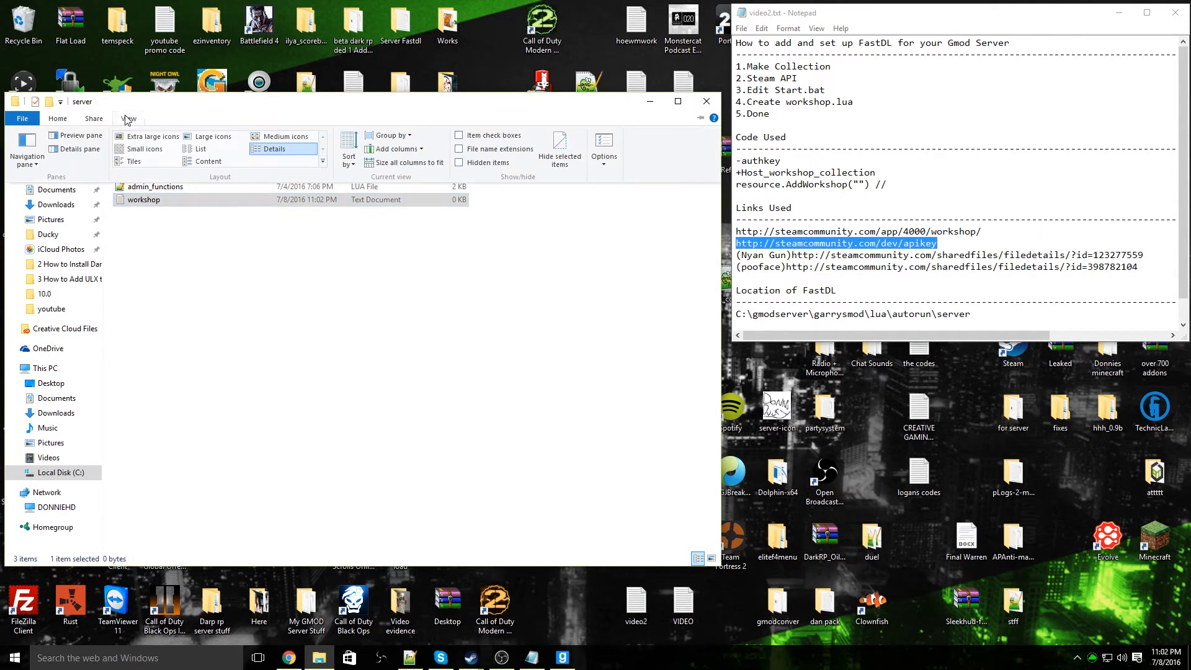
left_click(503, 149)
Rename workshop.txt to workshop.lua, changing its extension
left_click(174, 200)
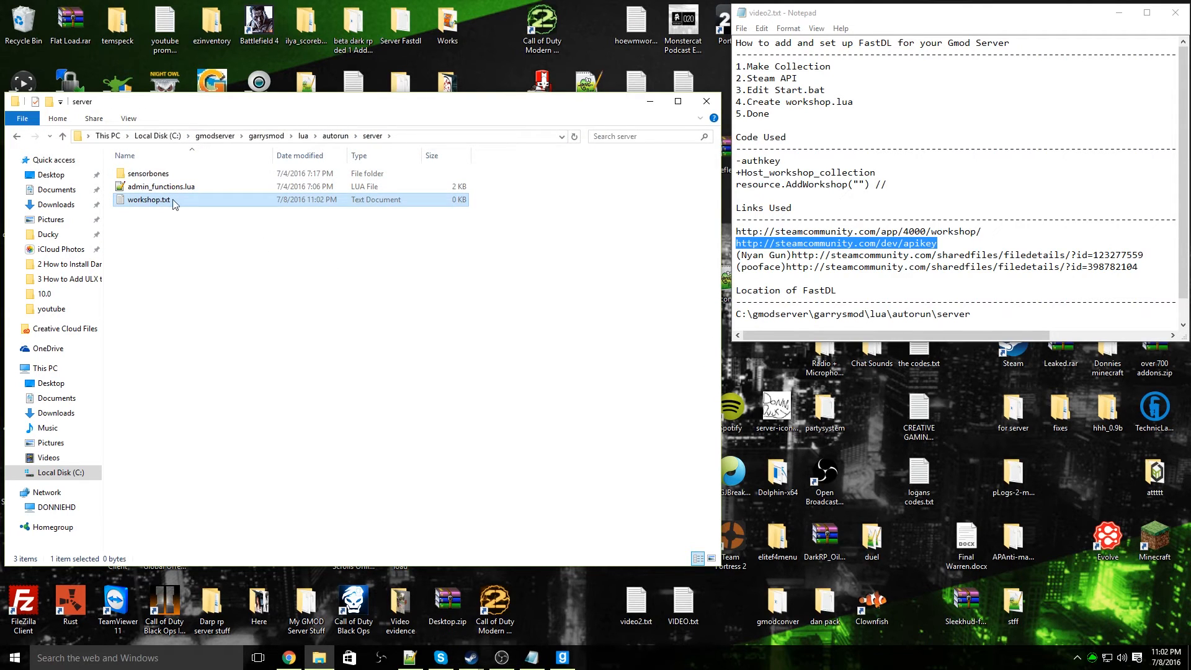
right_click(173, 203)
left_click(208, 453)
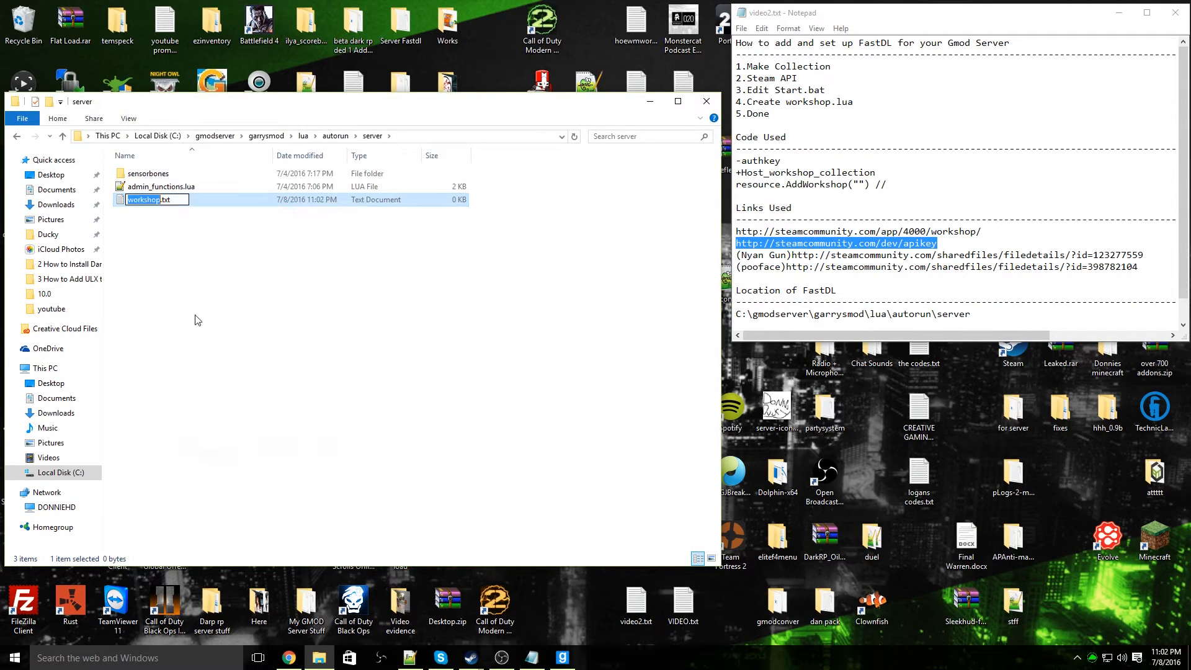
left_click(186, 200)
key("BackSpace")
key("BackSpace")
key("BackSpace")
type("lua")
key("Return")
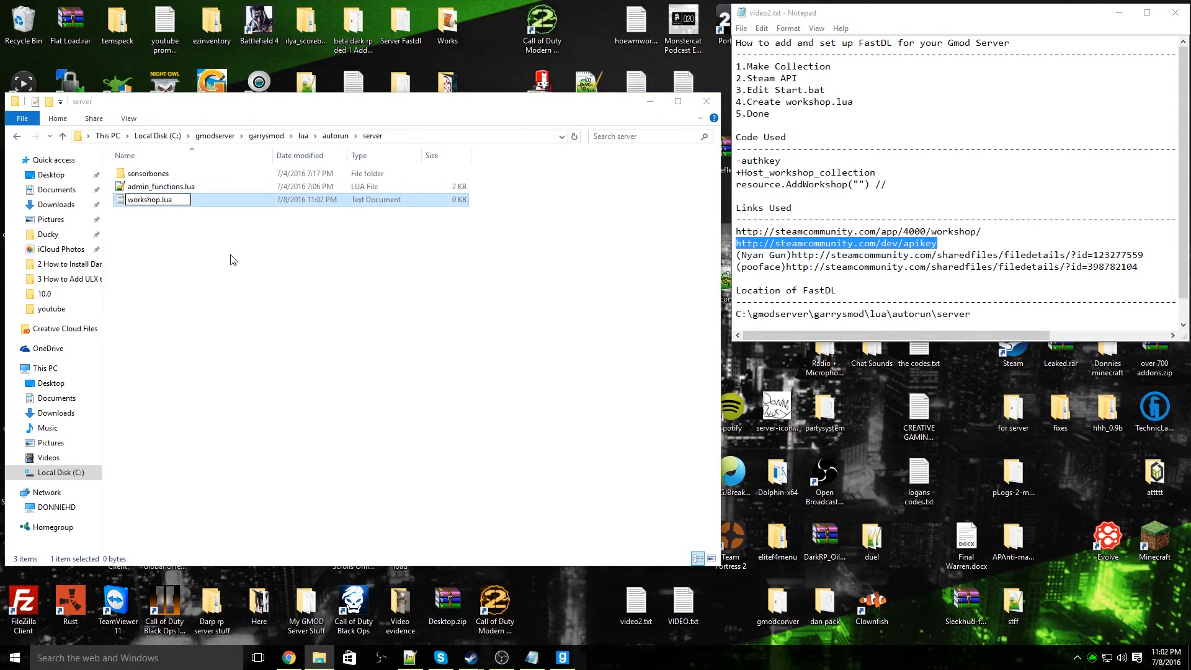
left_click(641, 335)
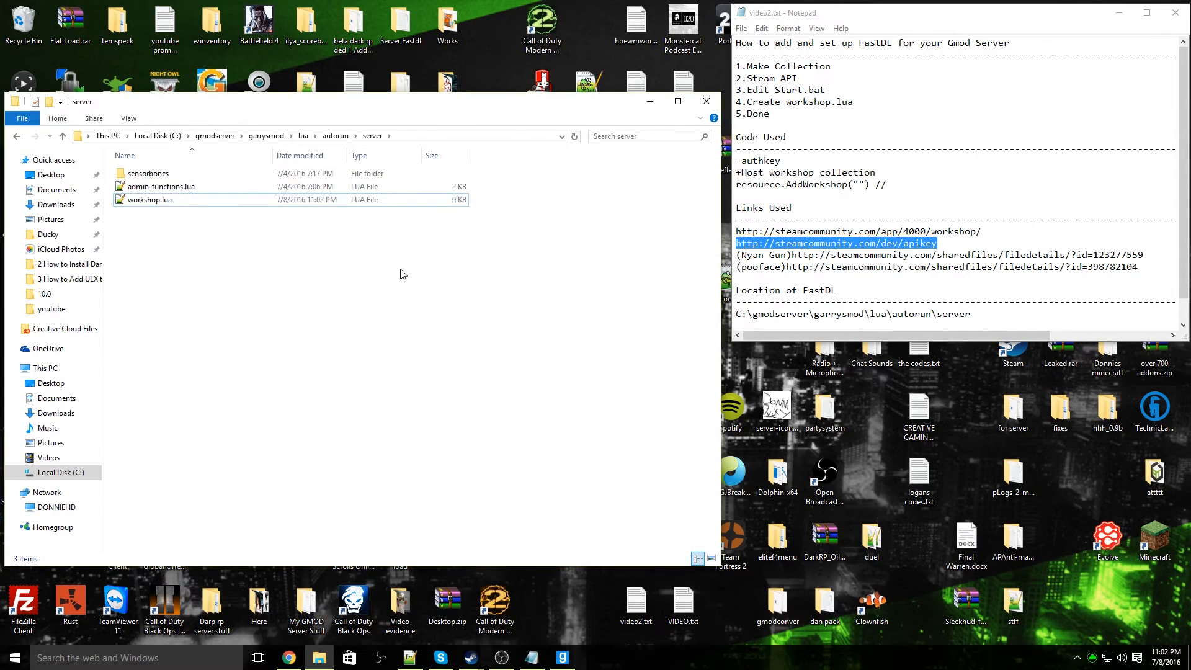
Open workshop.lua in Notepad++ and move the editor window below the code notes
double_click(137, 201)
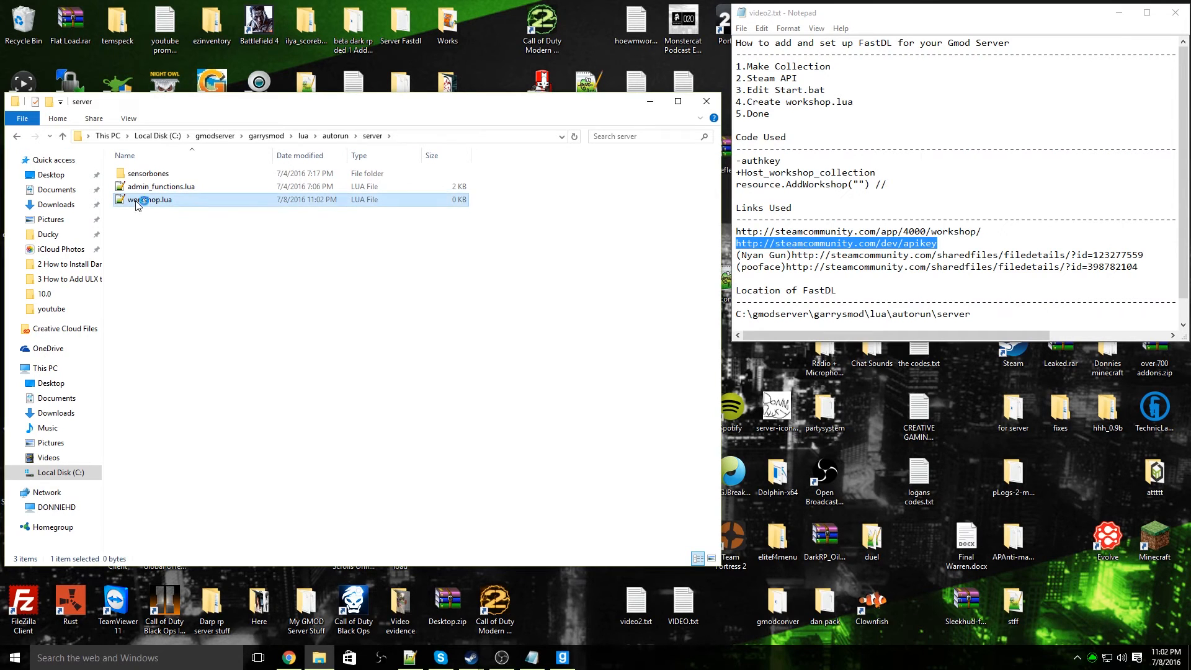
left_click_drag(433, 195, 382, 273)
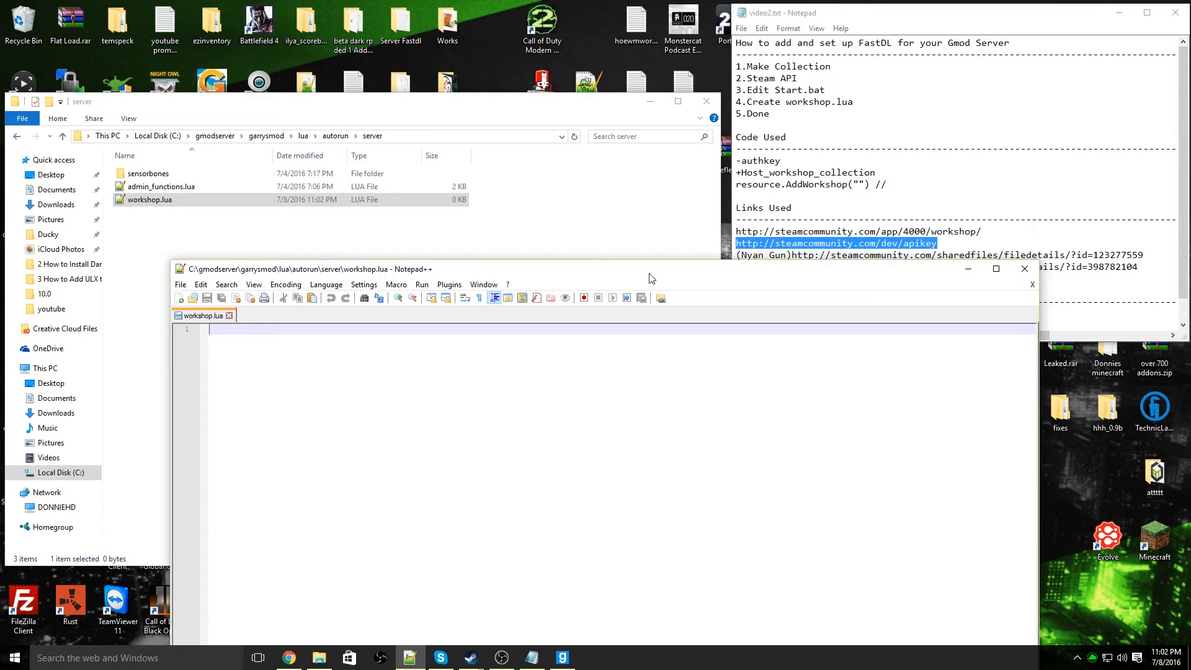
left_click_drag(382, 273, 420, 313)
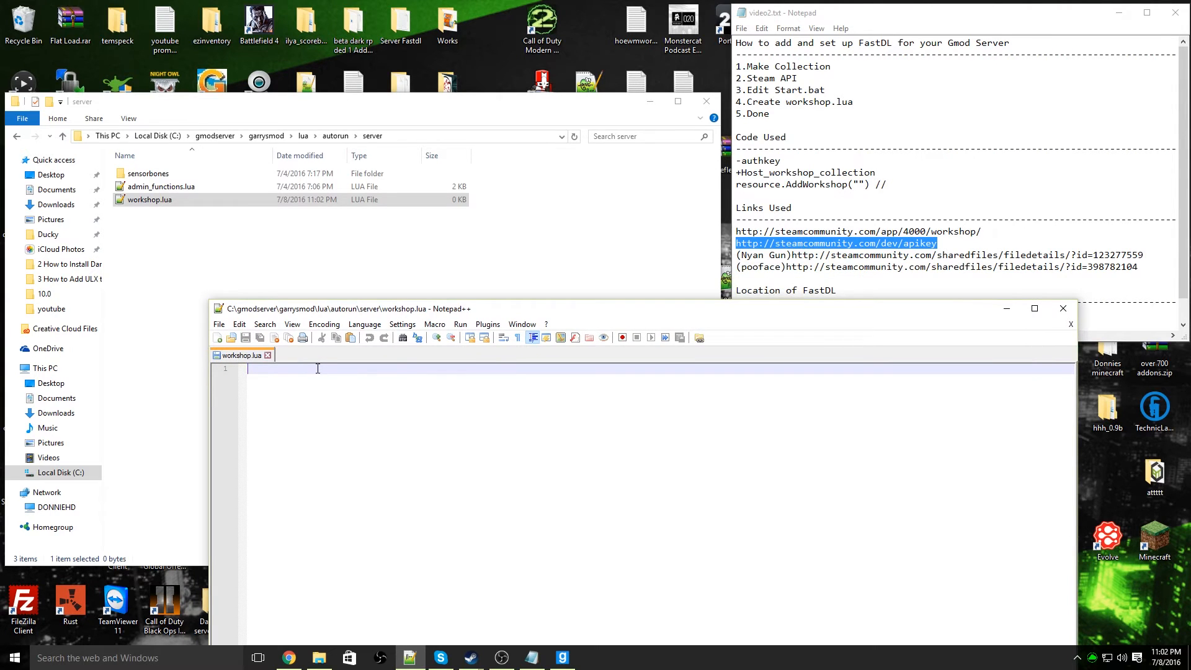
Write resource.AddWorkshop("") on the first line of workshop.lua
type("resource")
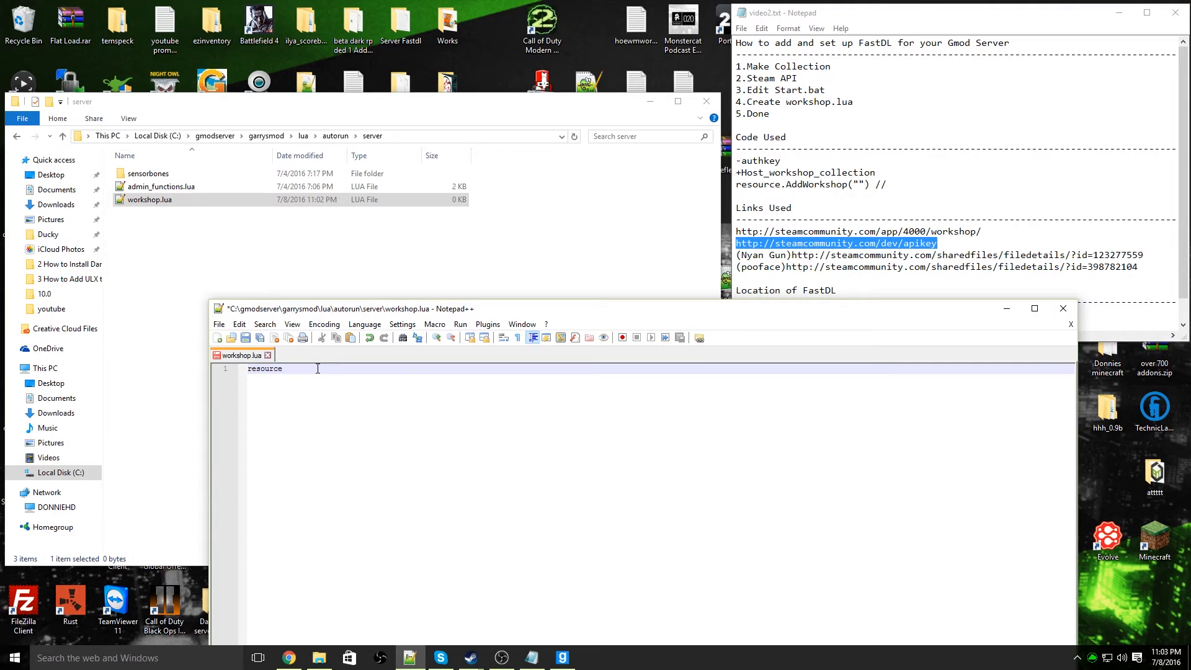
type(".Add")
type("W")
type("orkshop")
type("()")
type("\"\"")
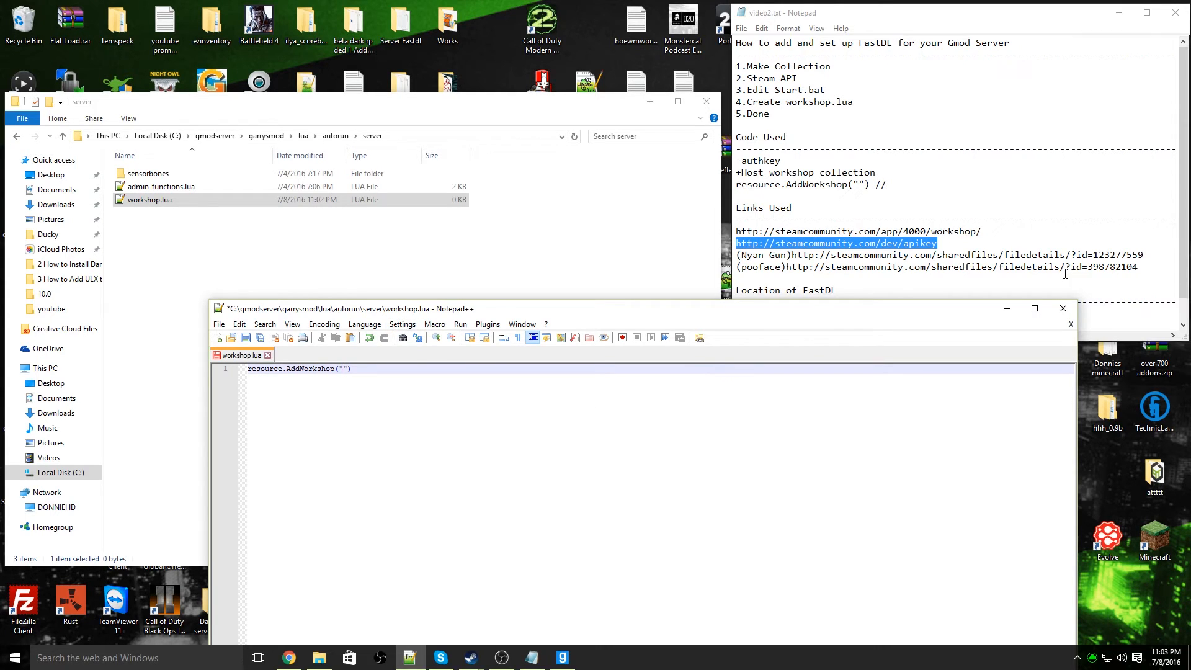
Copy the Nyan Gun workshop ID 123277559 from the notes and insert it between the quotation marks in workshop.lua
left_click(1118, 251)
left_click_drag(1144, 255, 1095, 254)
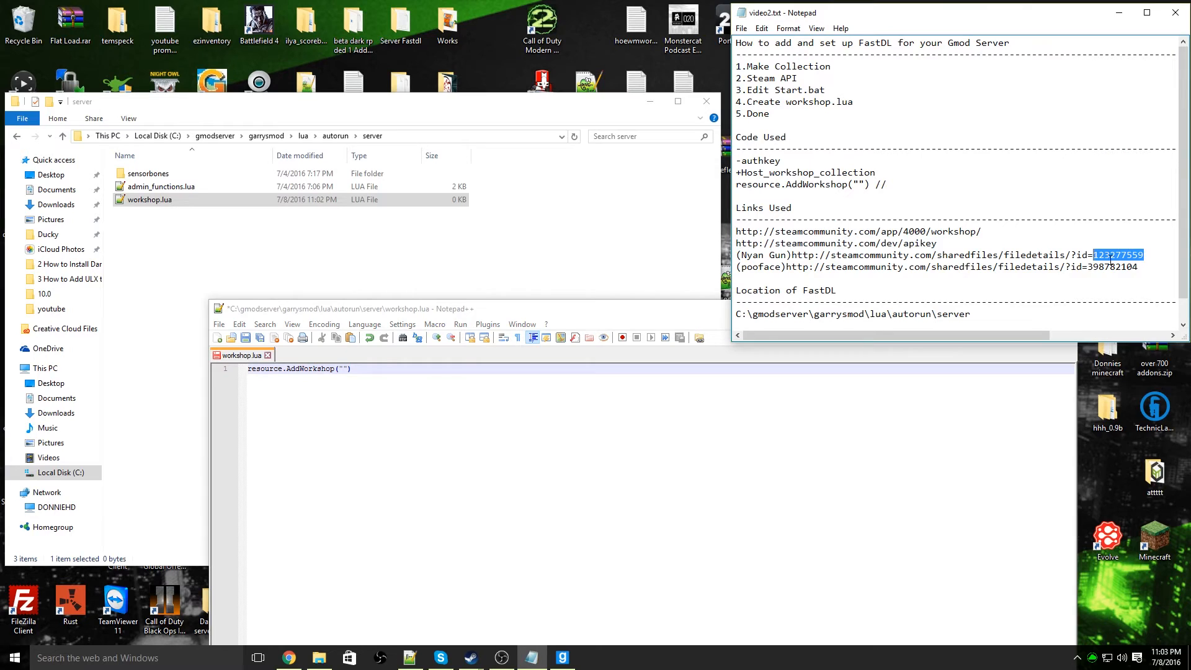
right_click(1129, 255)
left_click(1099, 294)
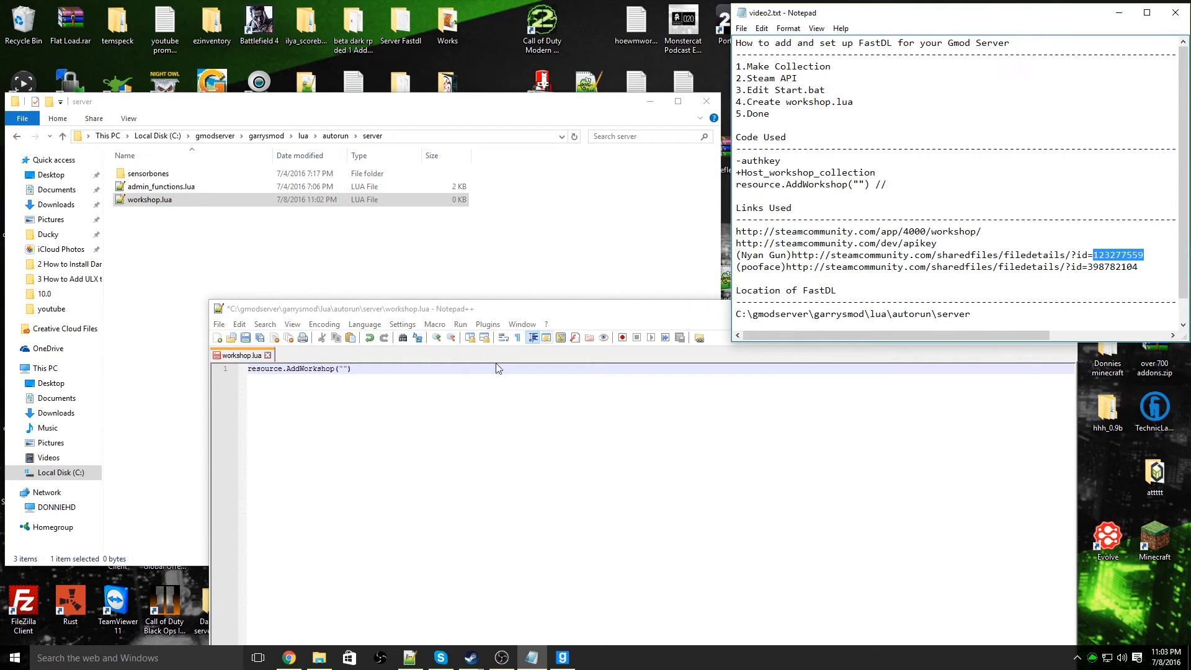
left_click(346, 369)
key("ctrl+v")
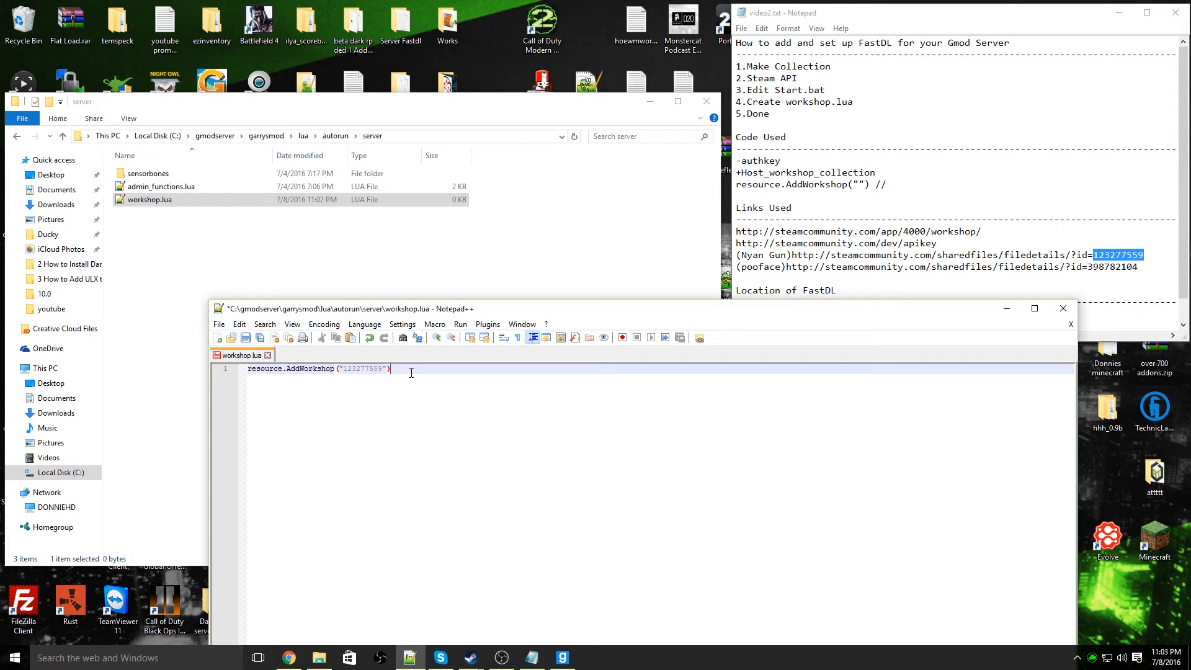
Append the comment //nyan_gun to the first line and start a new line below it
type("//nyan_gun")
key("Return")
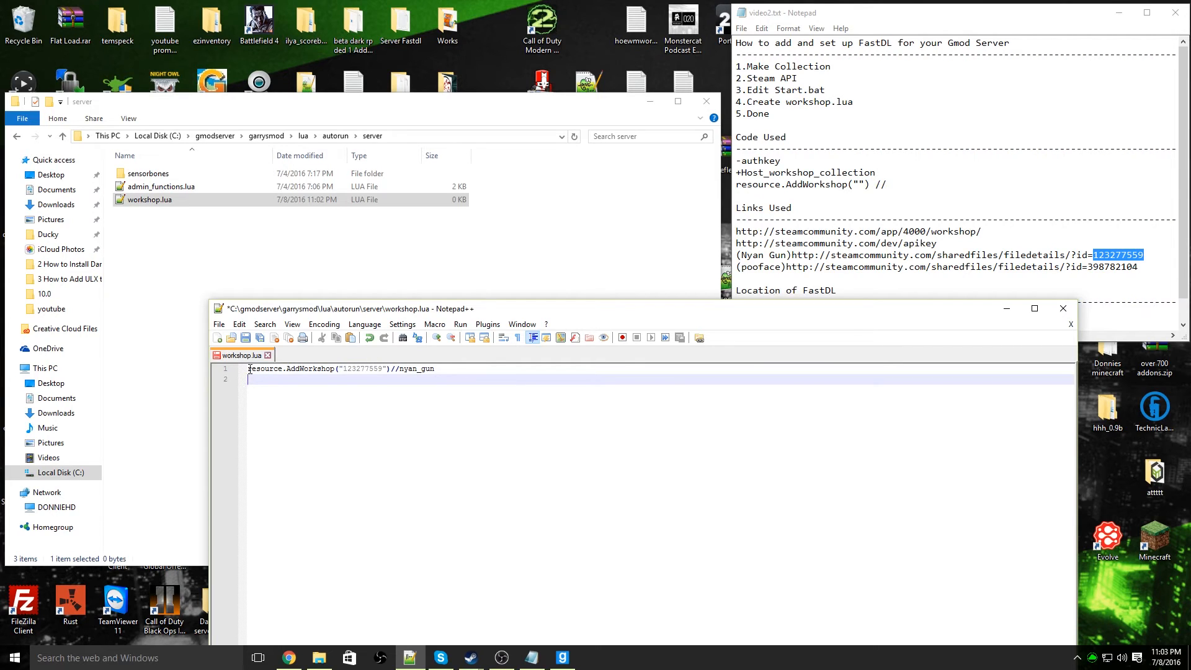
Duplicate the complete nyan_gun line onto line 2 of workshop.lua
left_click_drag(247, 368, 388, 369)
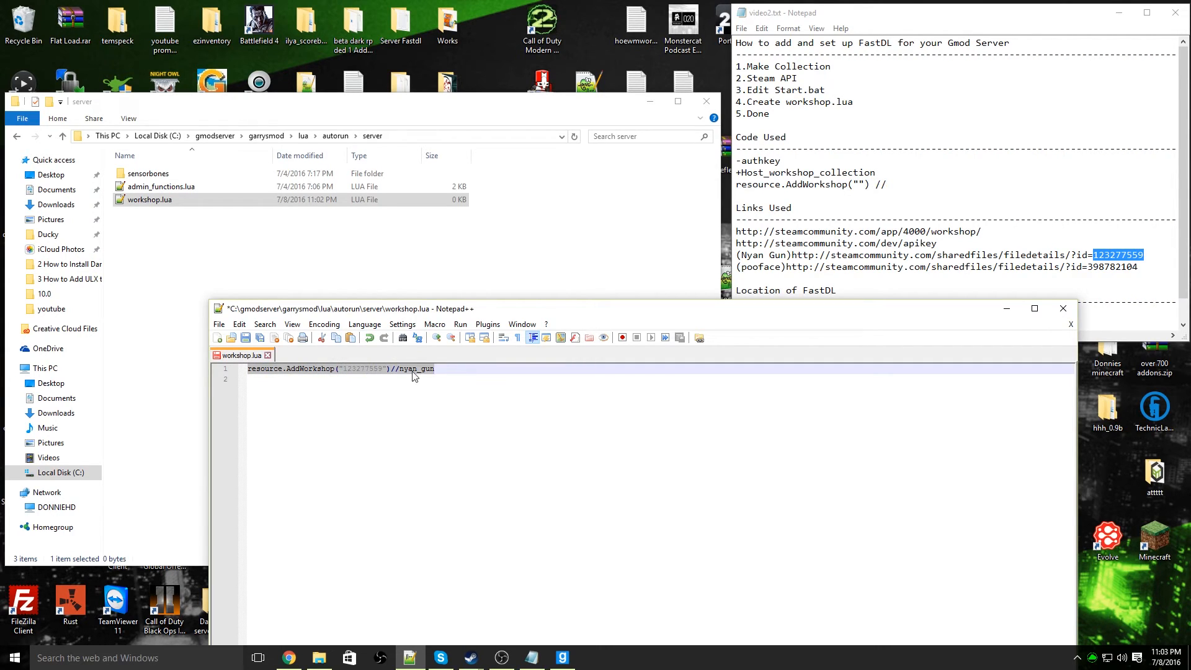
left_click(380, 385)
key("ctrl+v")
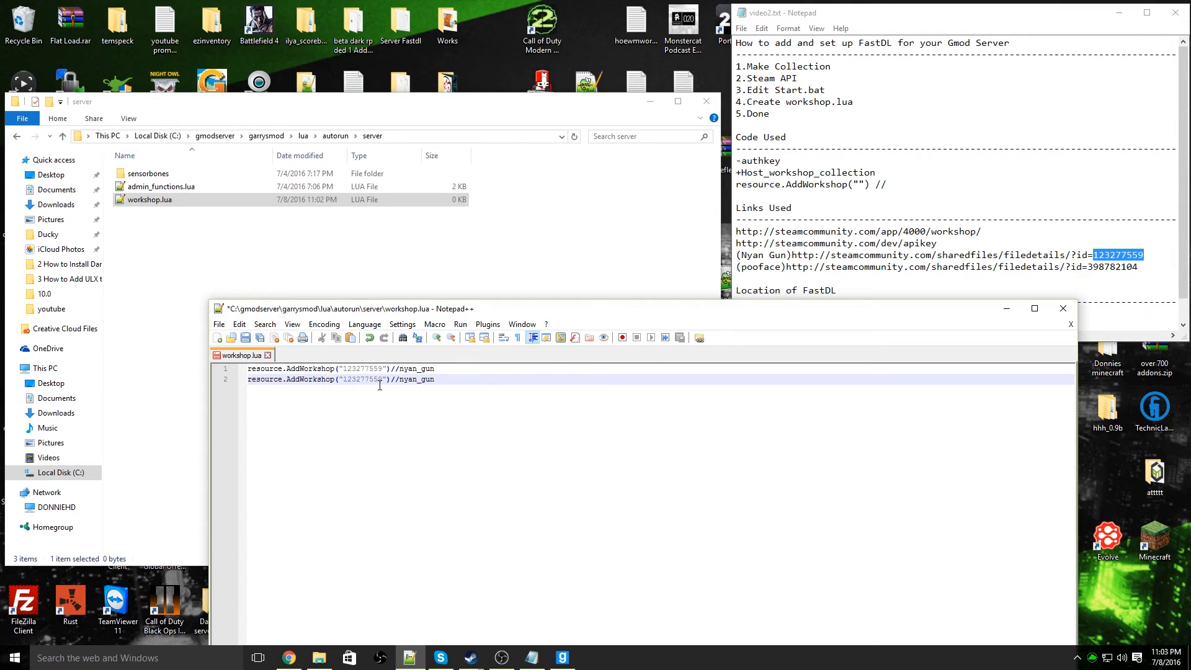
Replace the workshop ID on line 2 with the pooface ID 398782104 copied from the notes
left_click_drag(380, 379, 343, 379)
key("BackSpace")
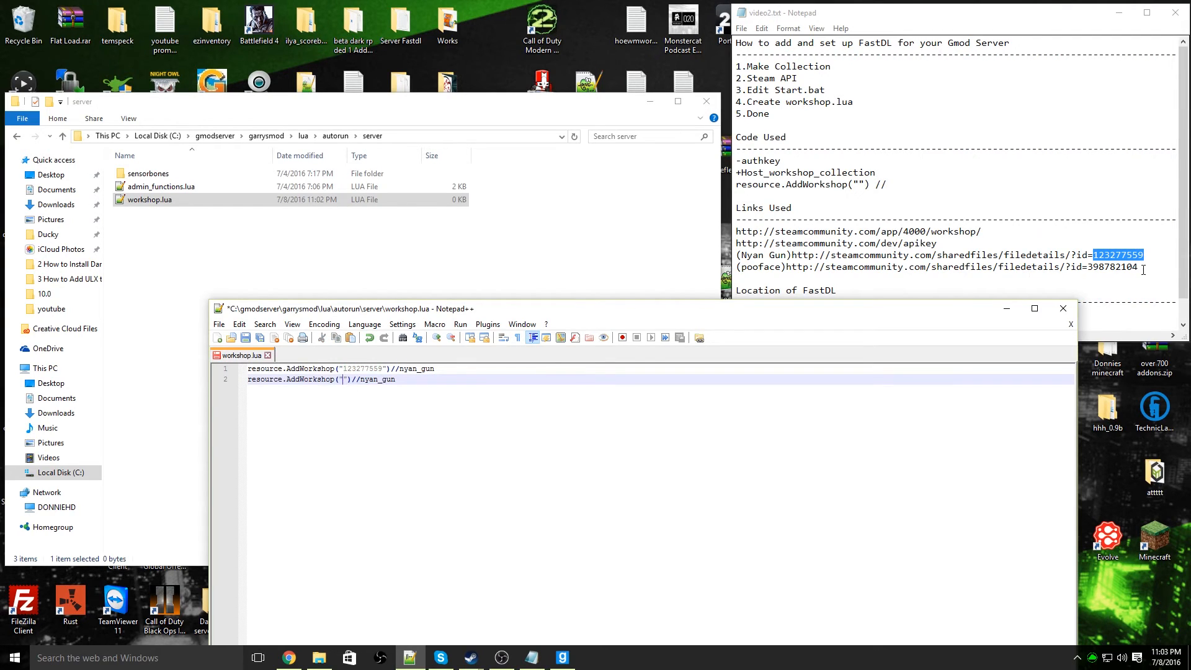
left_click_drag(1144, 270, 1086, 268)
right_click(1087, 268)
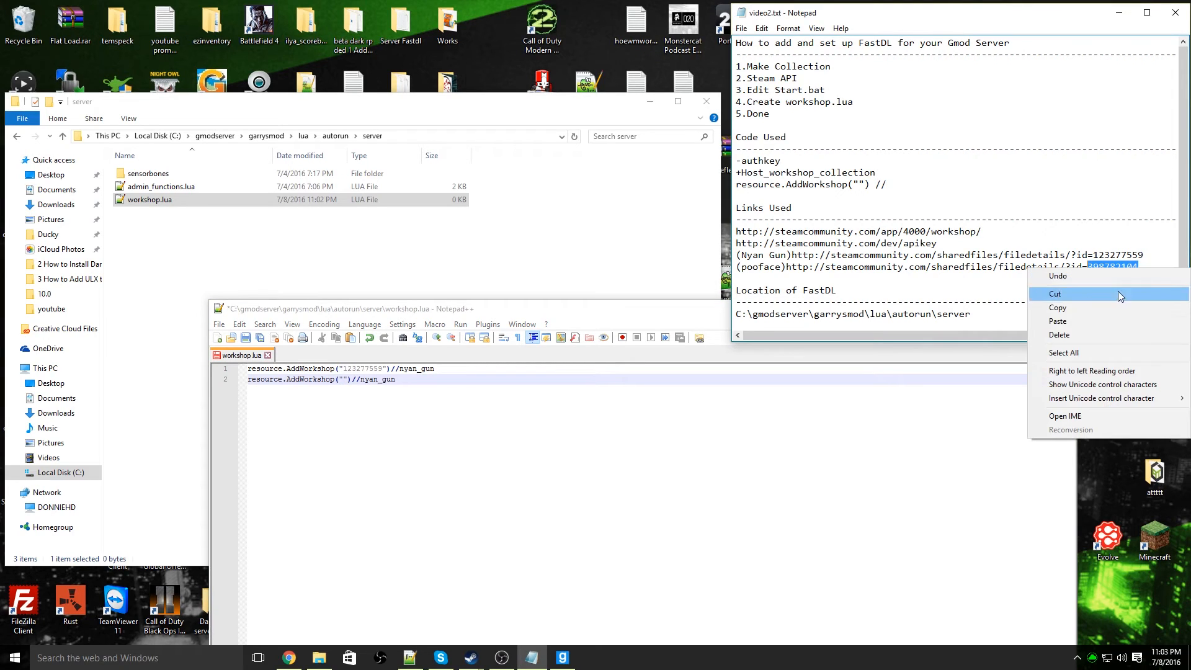
left_click(1071, 307)
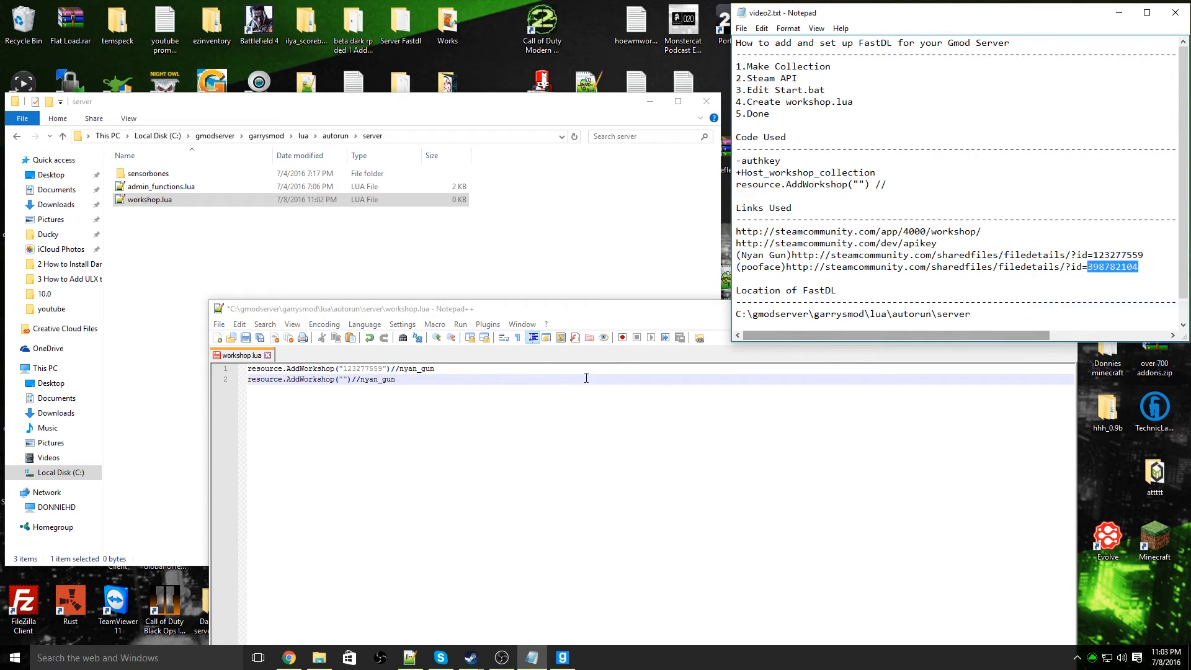
left_click(345, 381)
key("ctrl+v")
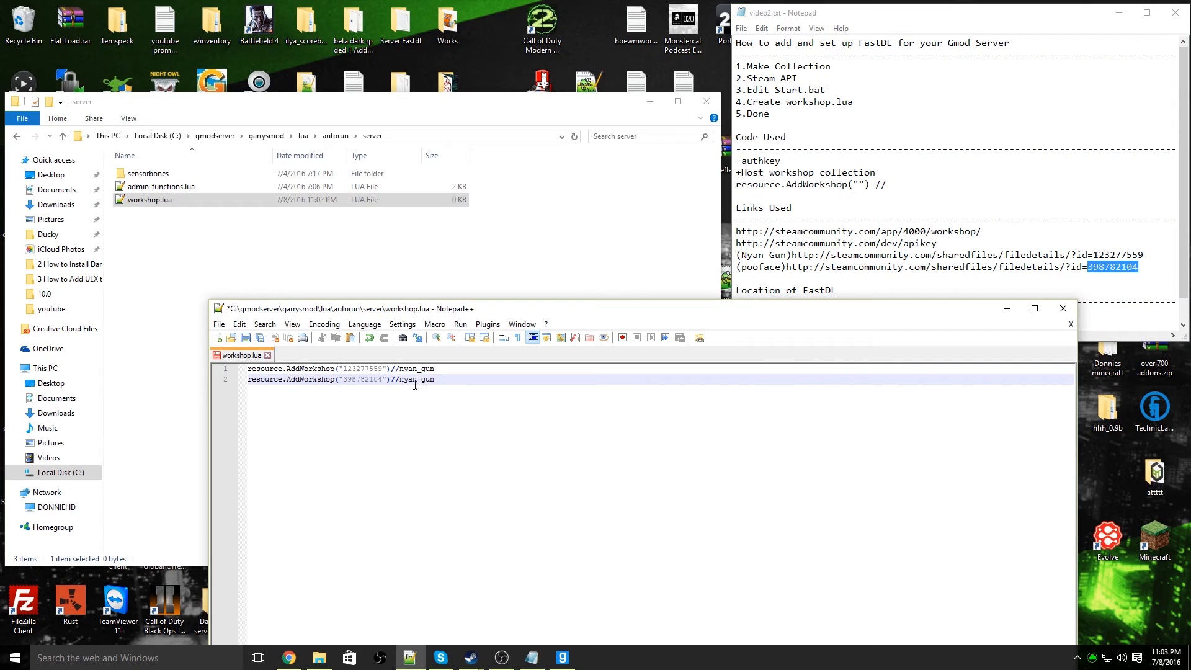
Change the comment on line 2 to pooface, then save workshop.lua and close the editor
left_click_drag(435, 379, 399, 380)
key("BackSpace")
type("pooface")
left_click(246, 338)
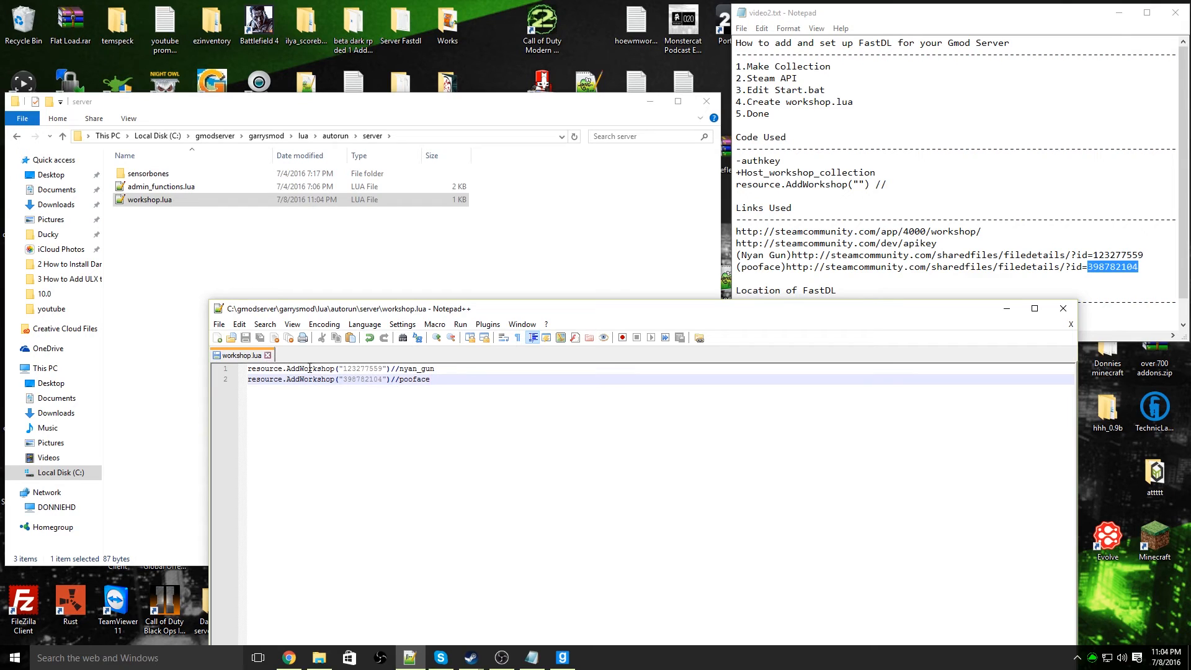
left_click(1065, 310)
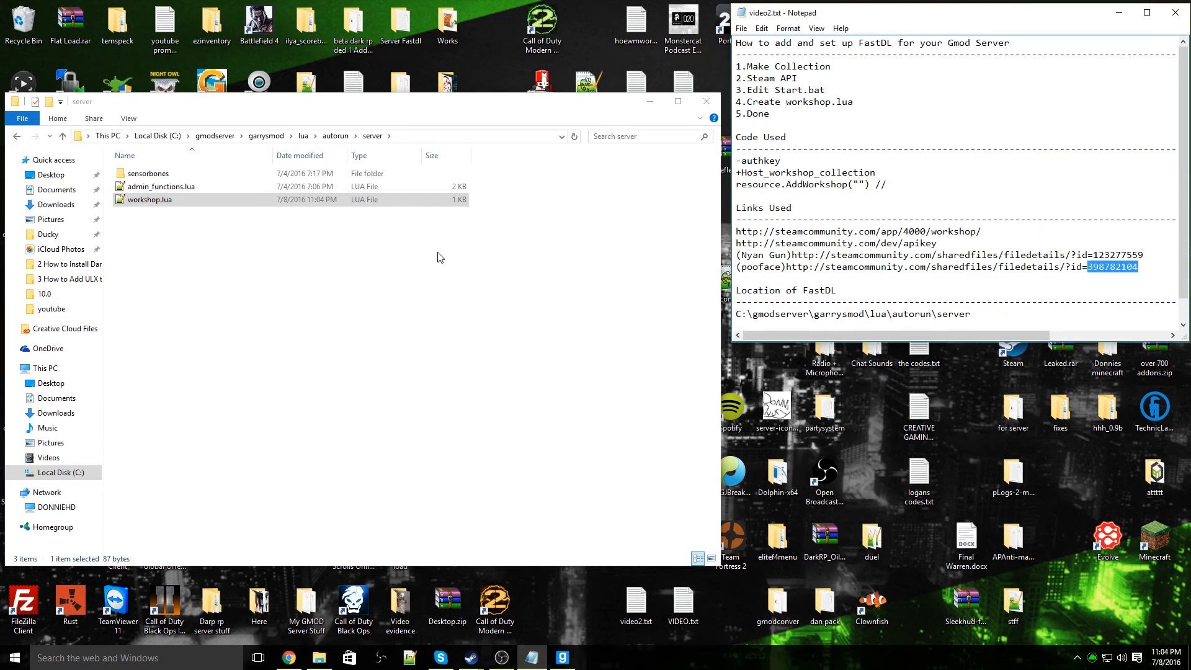
Return to the gmodserver folder, launch the server with start.bat, and minimize its console once it has loaded
left_click(335, 137)
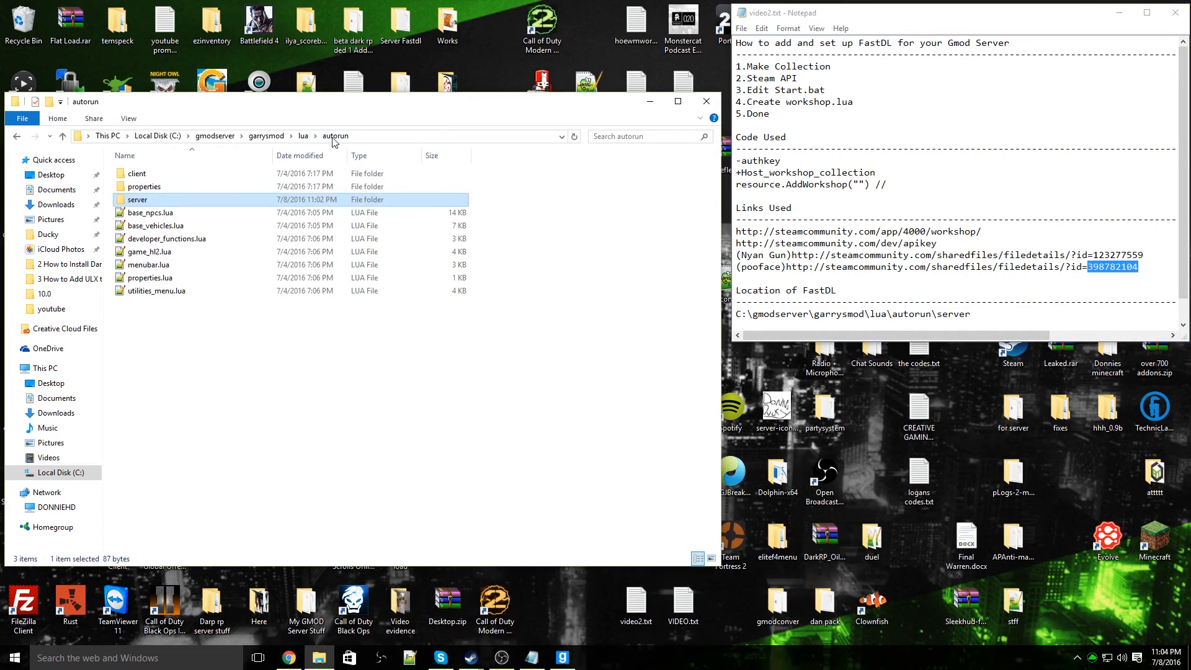
left_click(303, 136)
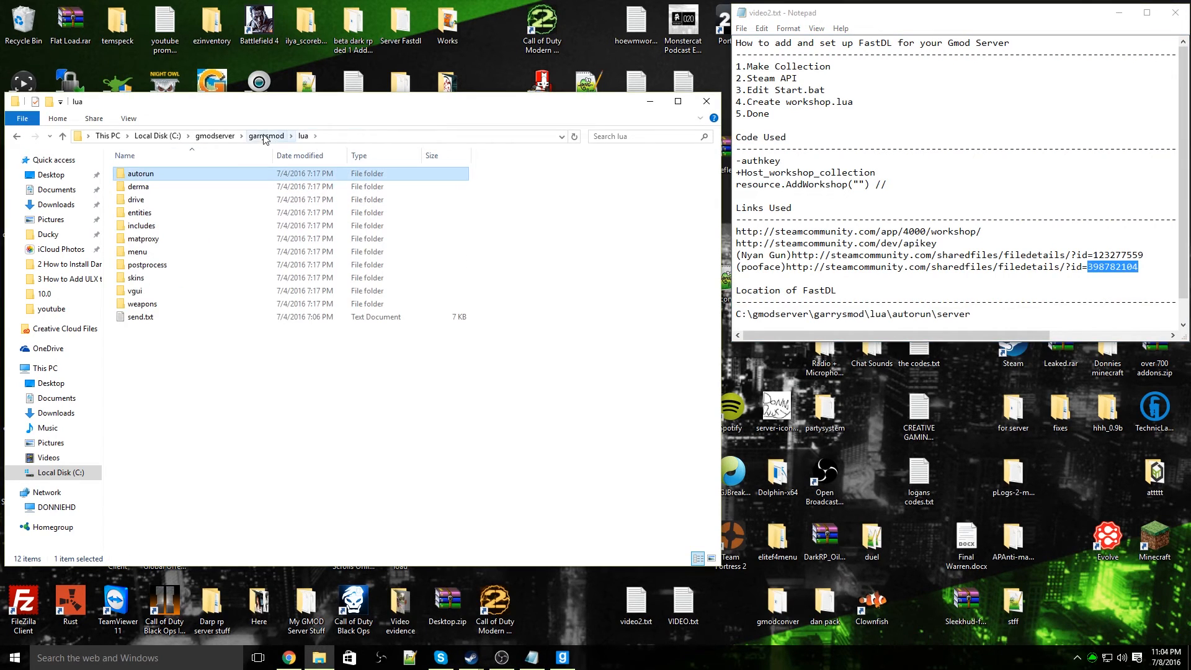
left_click(221, 136)
left_click(144, 266)
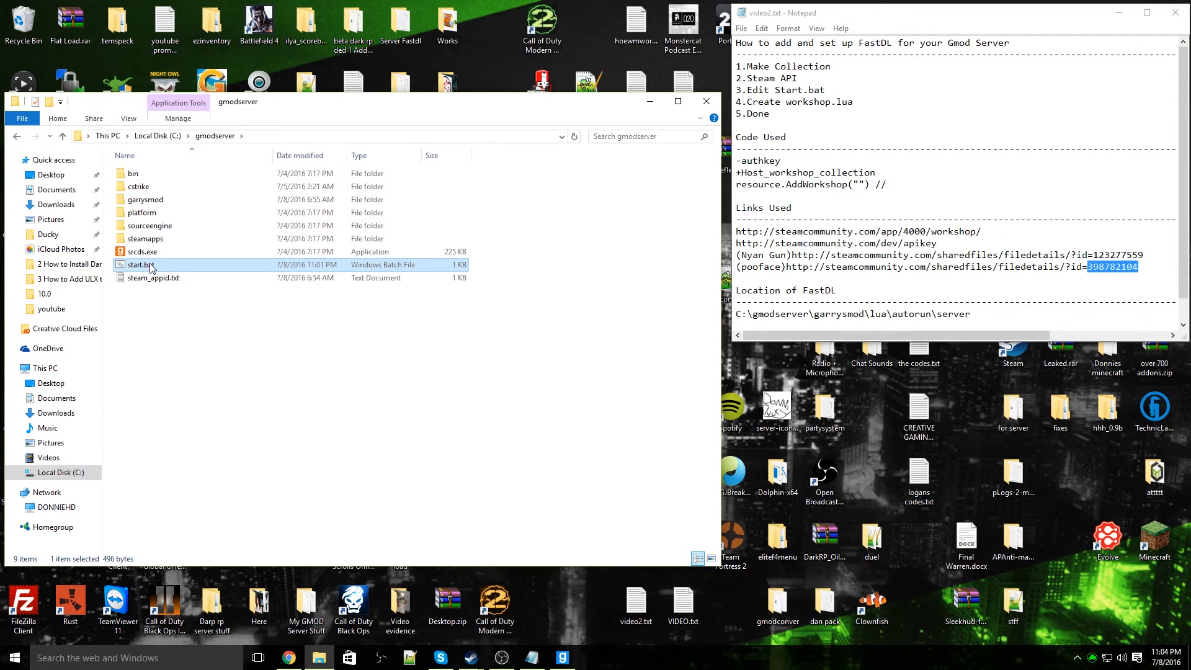
double_click(150, 265)
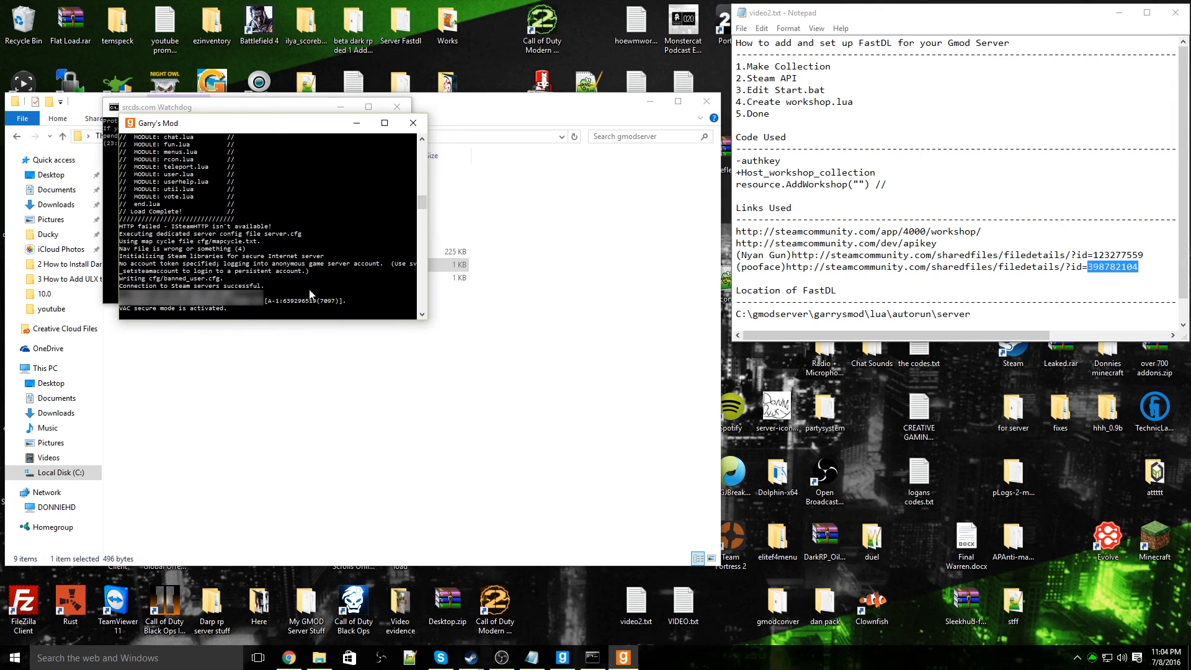
left_click(358, 124)
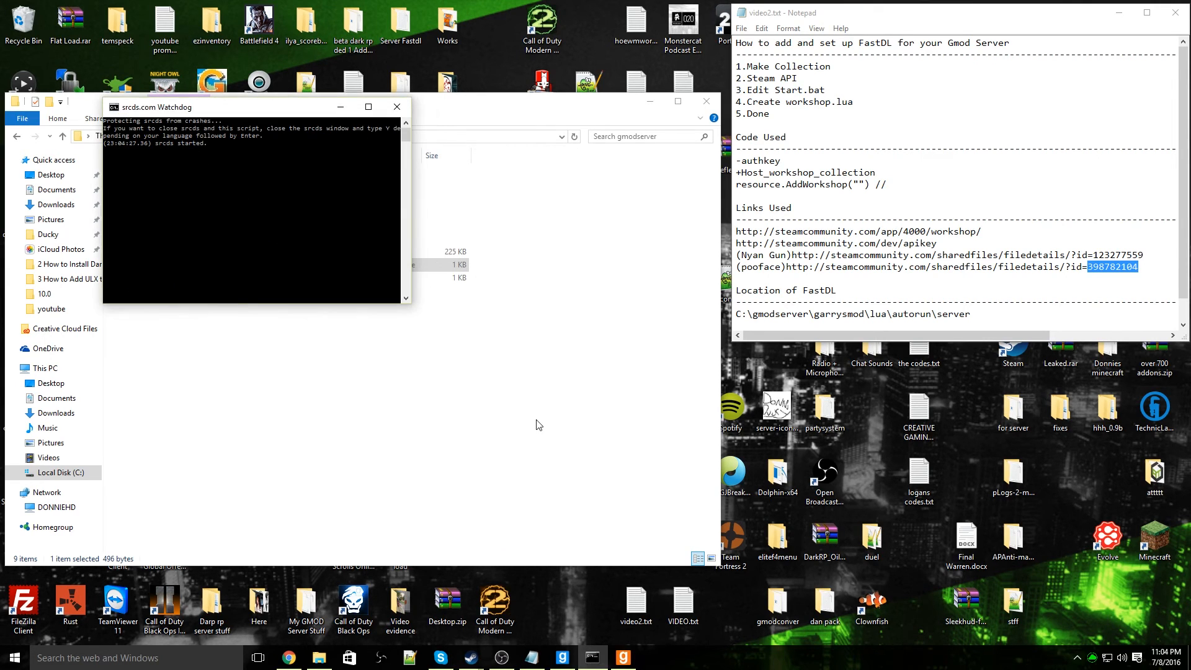
Switch to the Garry's Mod game and join the local network DarkRP server named Garry's Mod
left_click(562, 657)
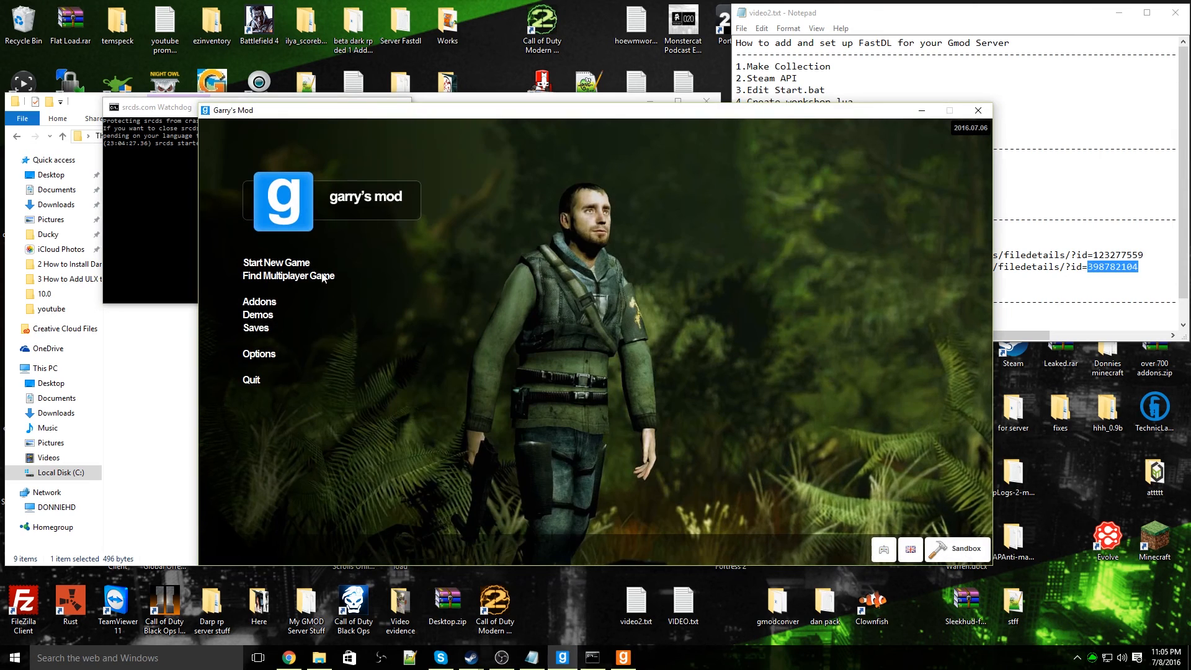
left_click(291, 276)
left_click(293, 261)
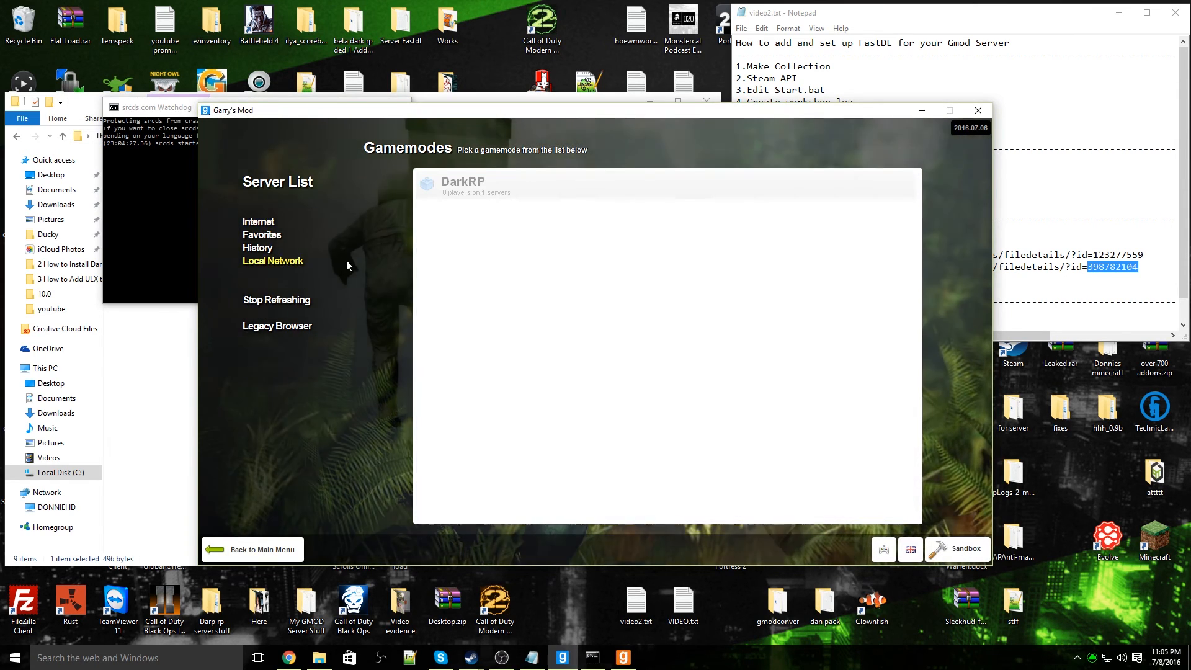
left_click(483, 198)
left_click(433, 214)
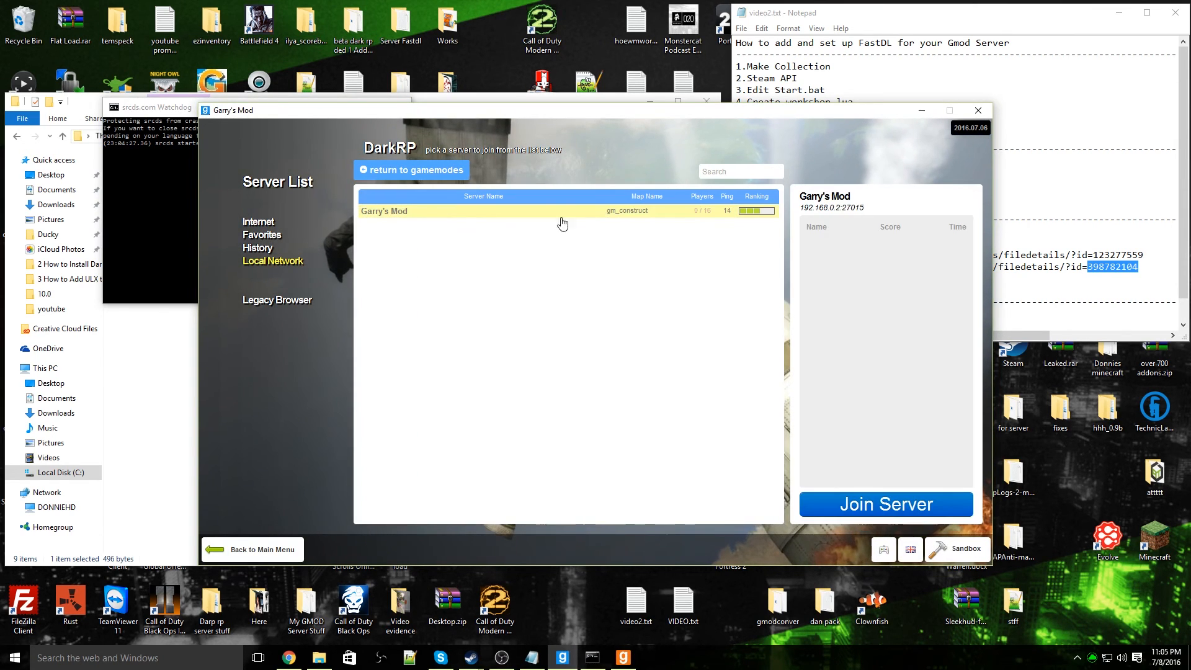
double_click(568, 217)
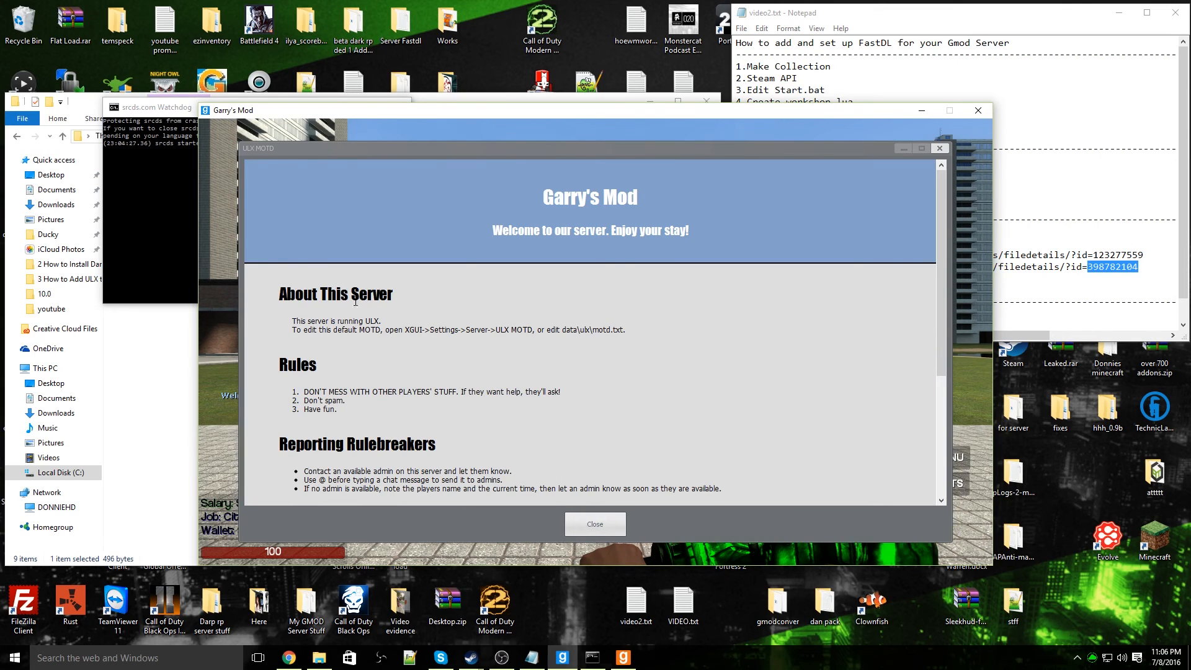
Dismiss the server's welcome message and inspect the custom player model in the Player Model window, rotating its preview
left_click(595, 524)
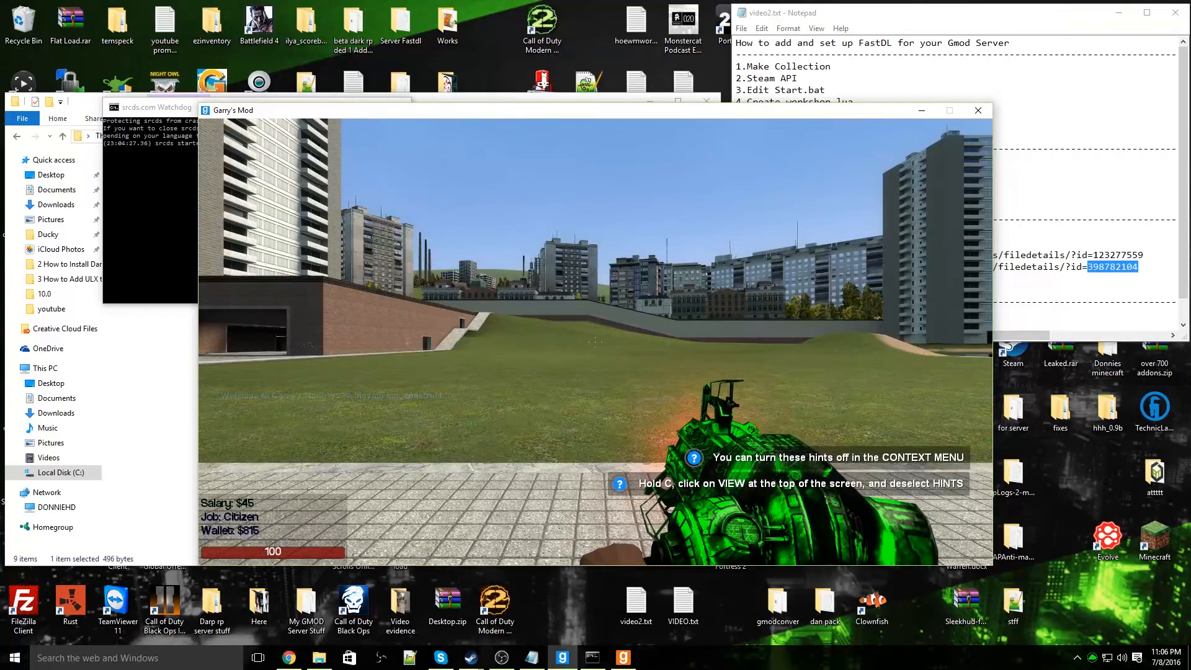
key("c")
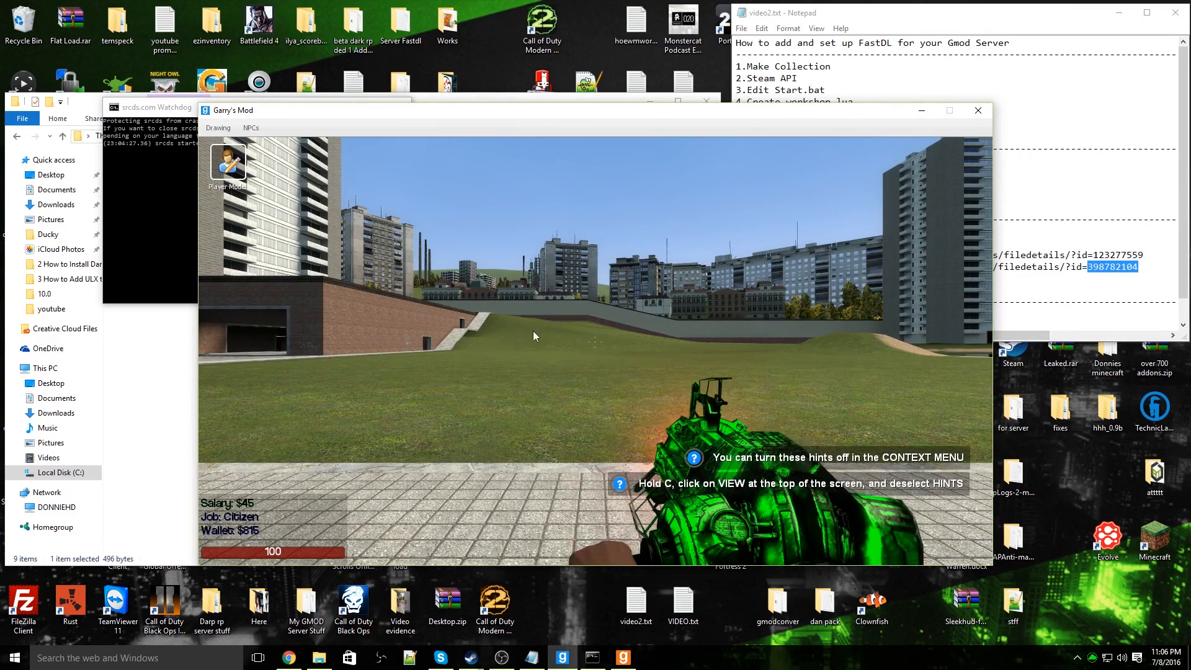
left_click(227, 164)
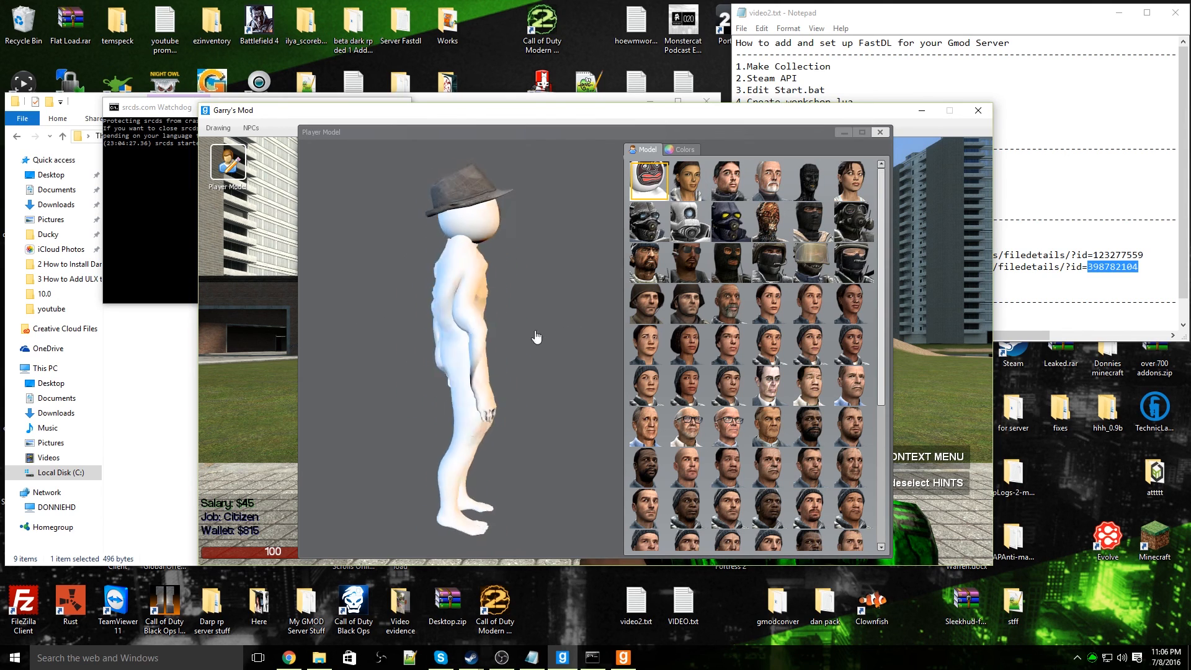
left_click_drag(537, 338, 465, 334)
key("c")
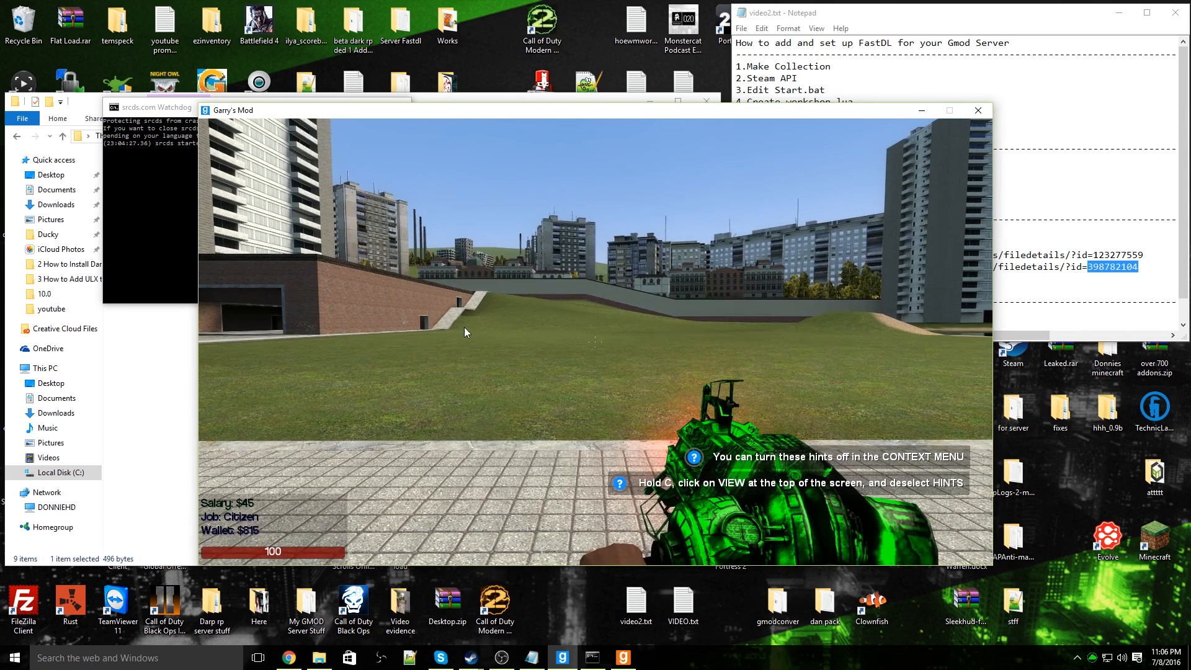
Equip the Nyan Gun from the addon's weapon category in the spawn menu and cycle through the carried weapons
key("q")
left_click(298, 162)
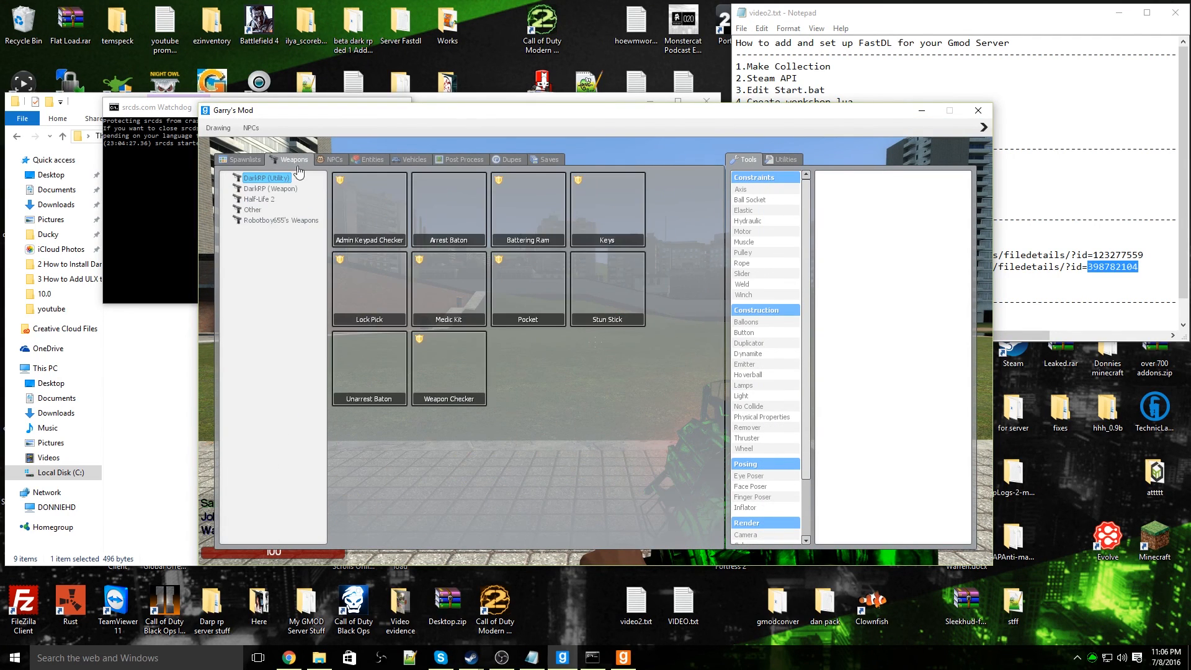
left_click(268, 220)
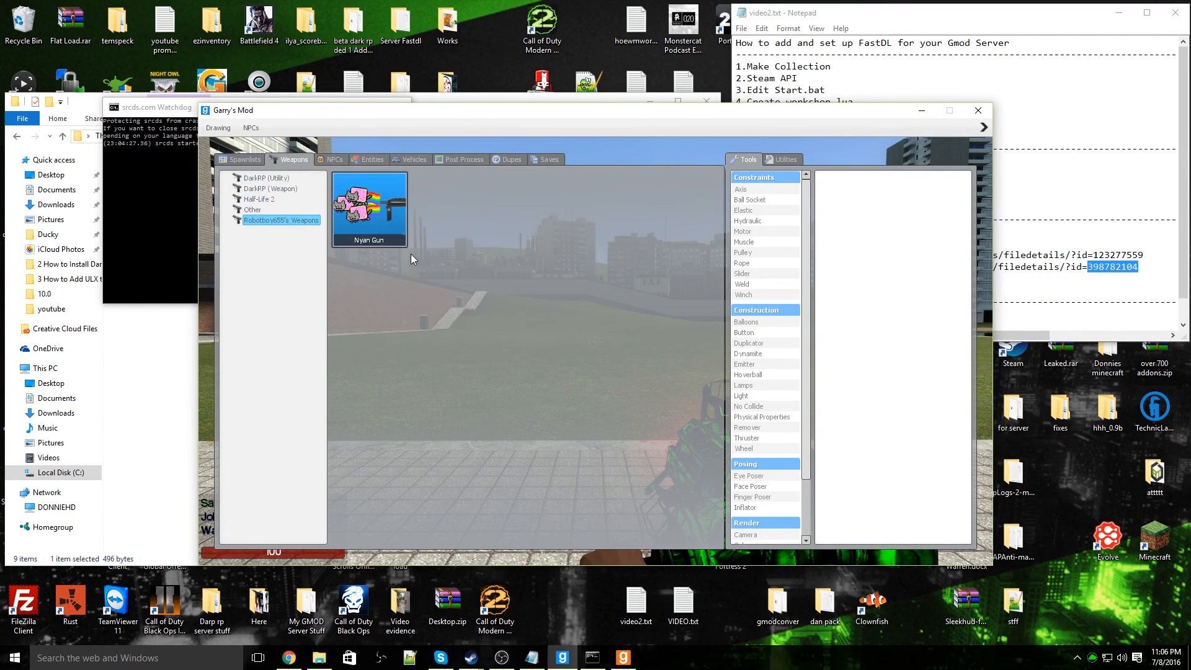
left_click(384, 226)
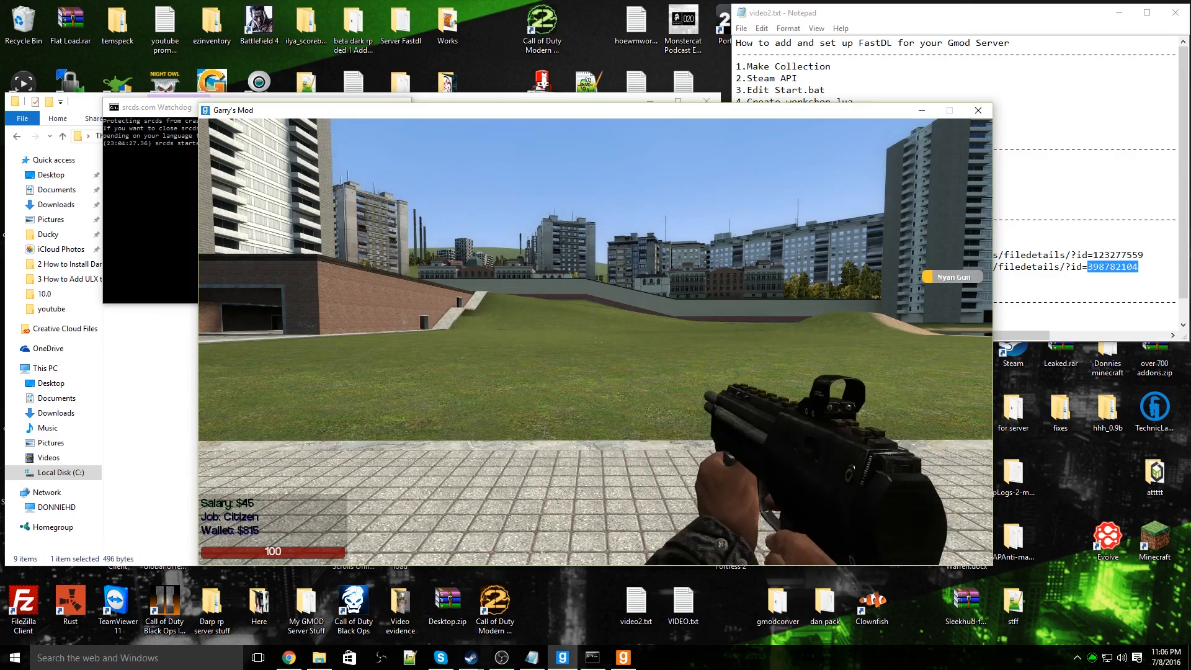
scroll(595, 342, "up", 1)
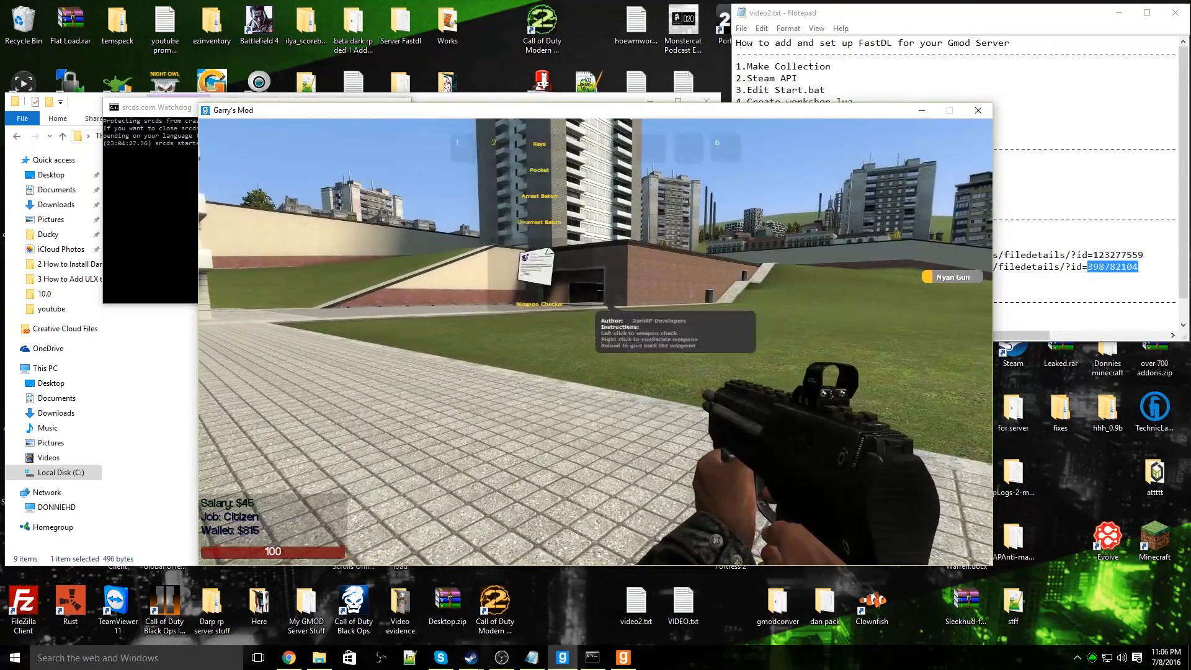
Pause the game and minimize the Garry's Mod and srcds Watchdog windows
key("q")
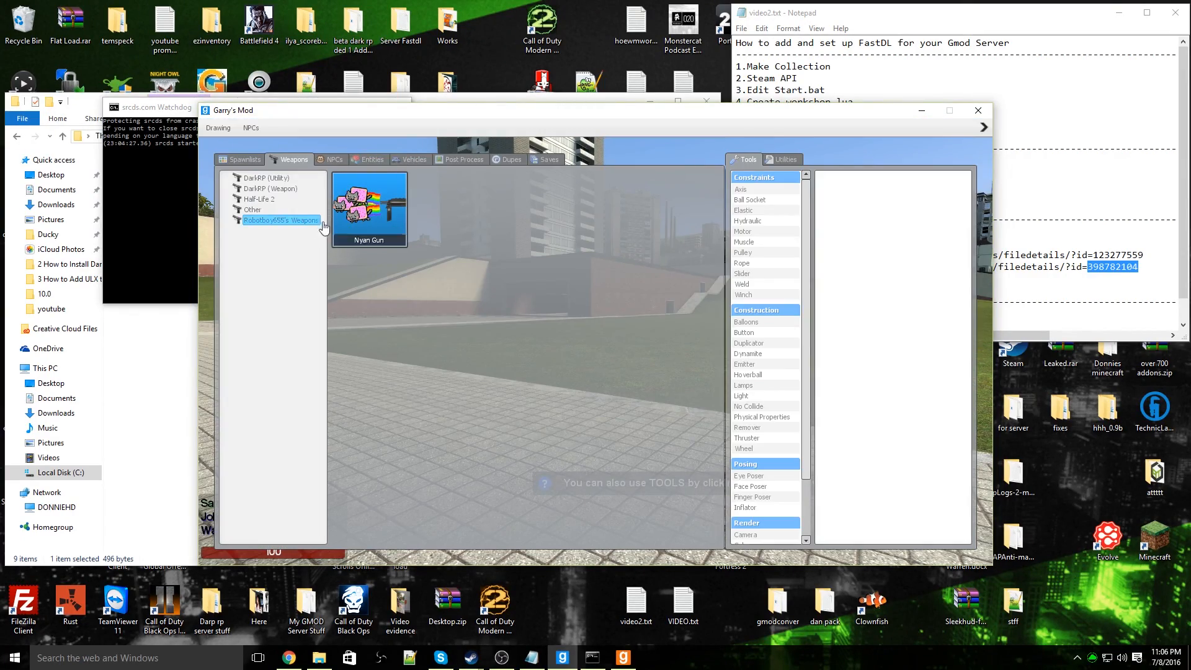
key("c")
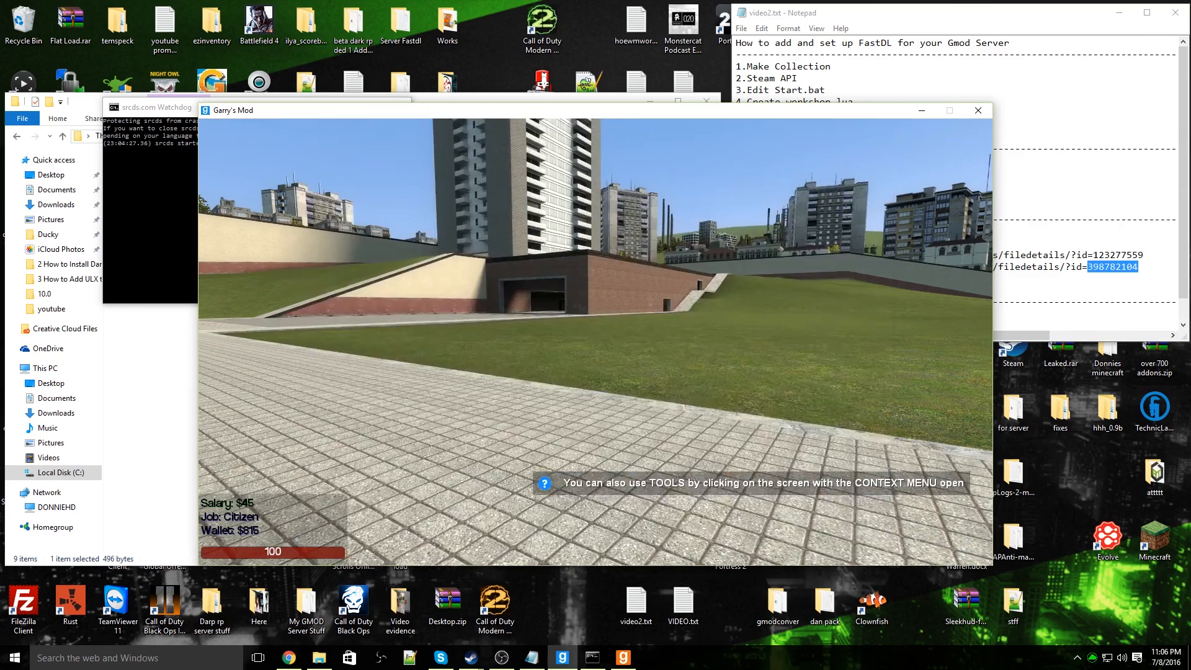
key("Escape")
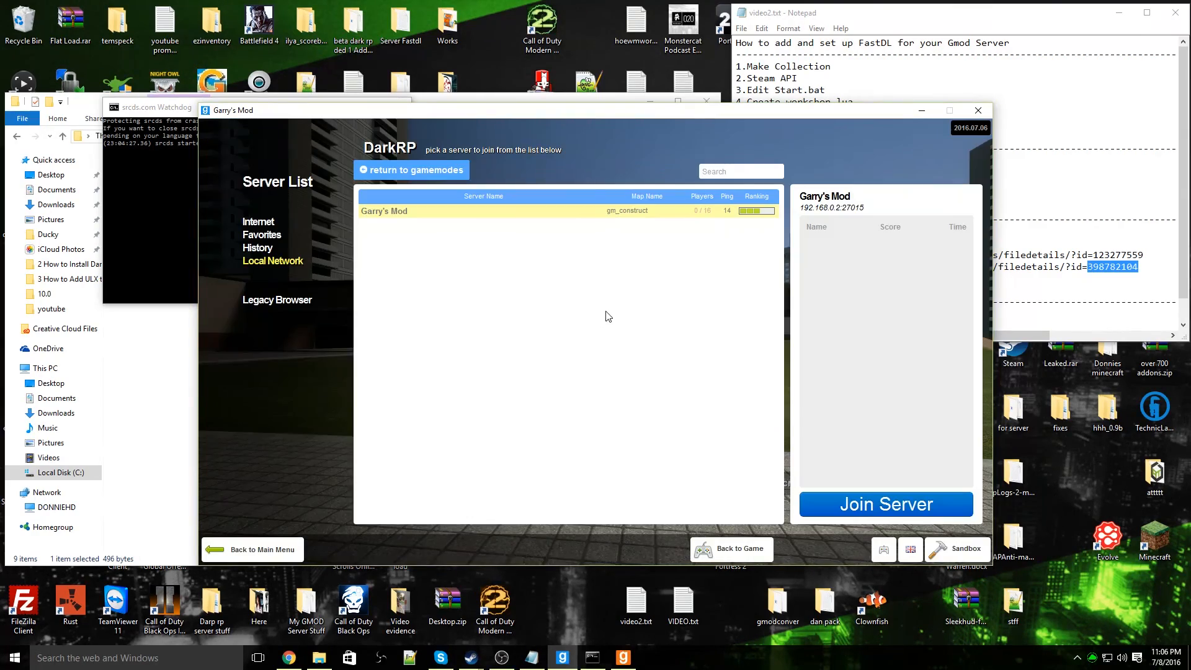
left_click(922, 111)
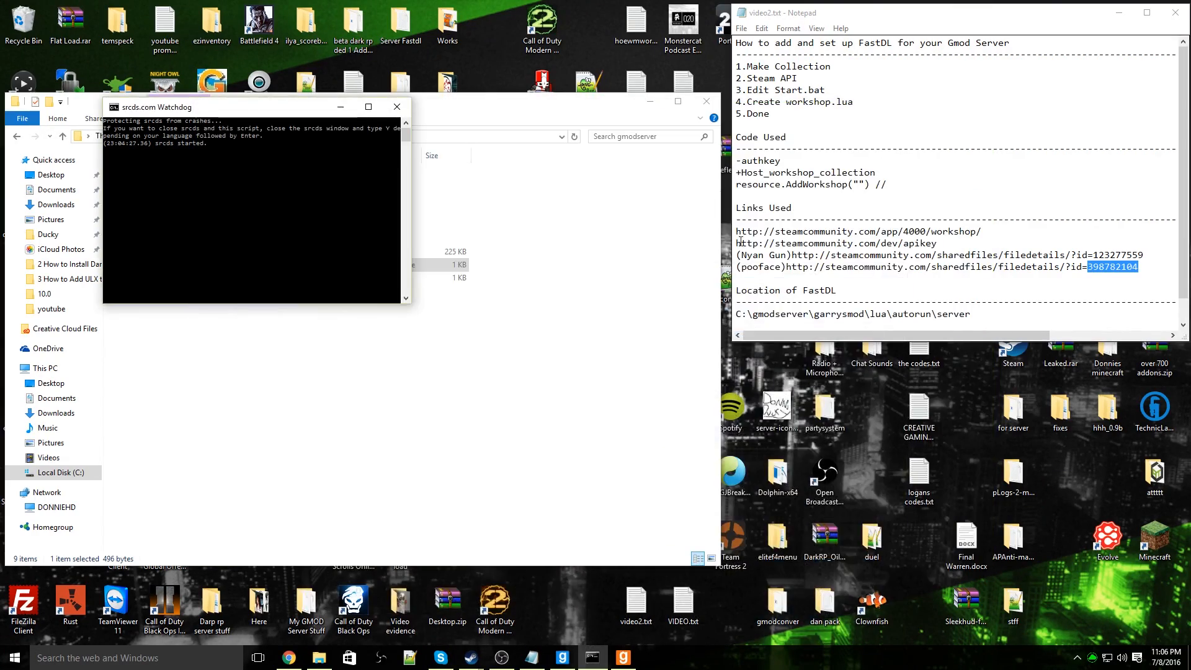
left_click(340, 107)
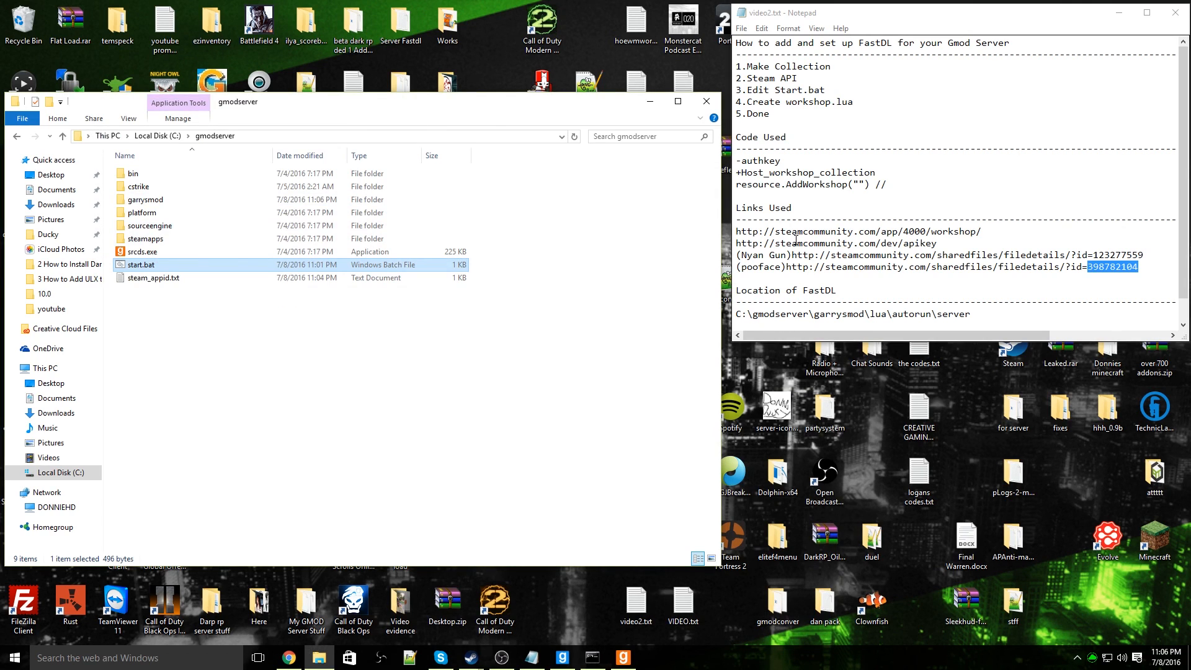